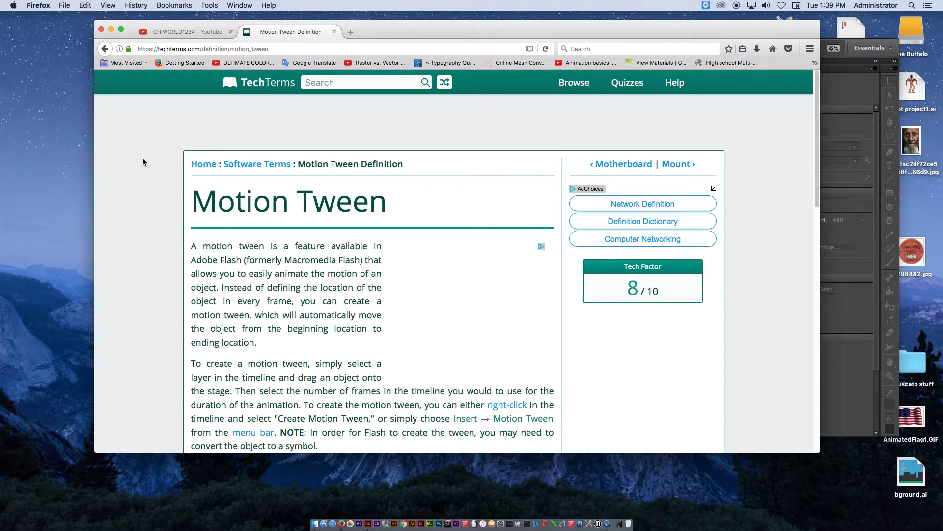
# Highlight the Motion Tween heading and key phrases on TechTerms, then minimize Firefox.
pyautogui.moveTo(191, 203); pyautogui.dragTo(386, 202)
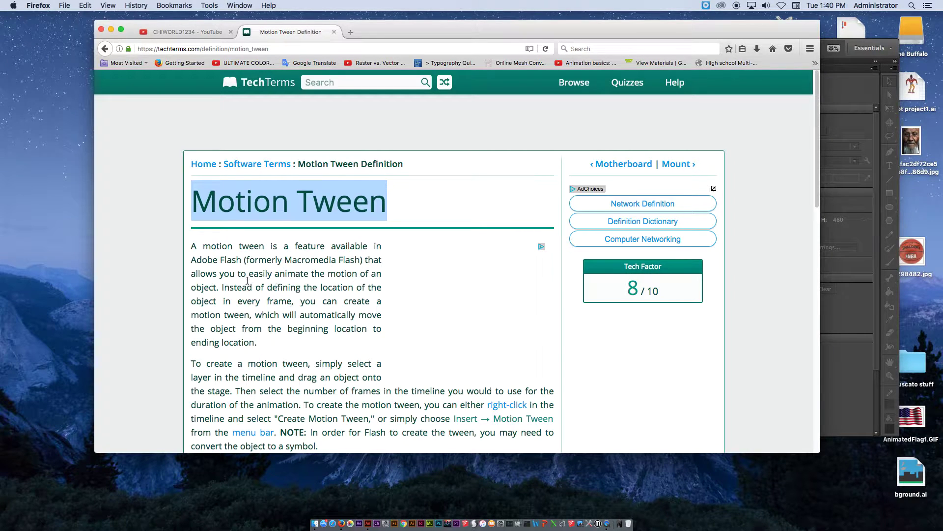
pyautogui.doubleClick(267, 301)
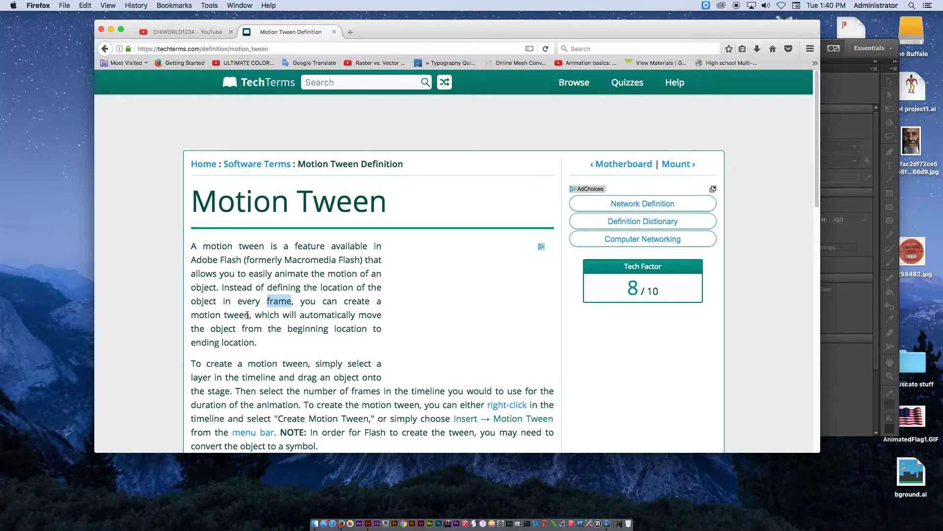
pyautogui.moveTo(192, 315); pyautogui.dragTo(250, 315)
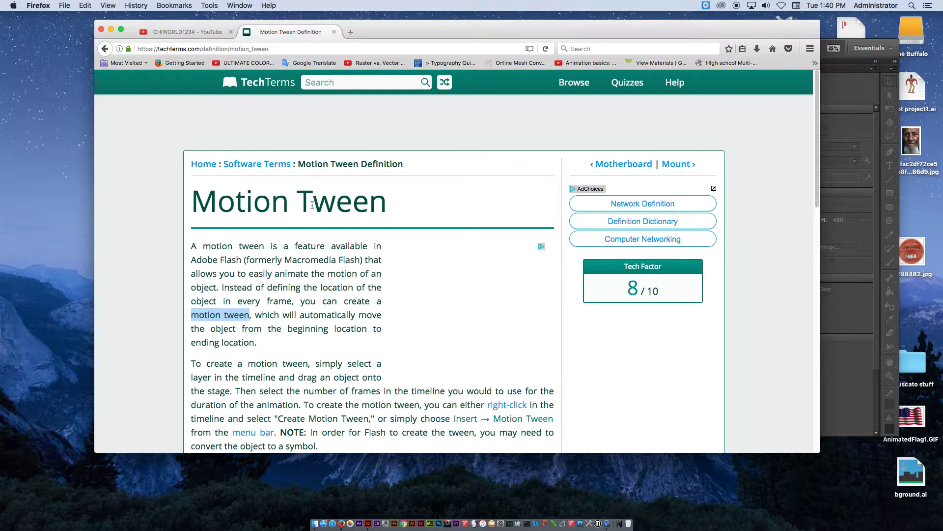
pyautogui.moveTo(314, 202); pyautogui.dragTo(390, 204)
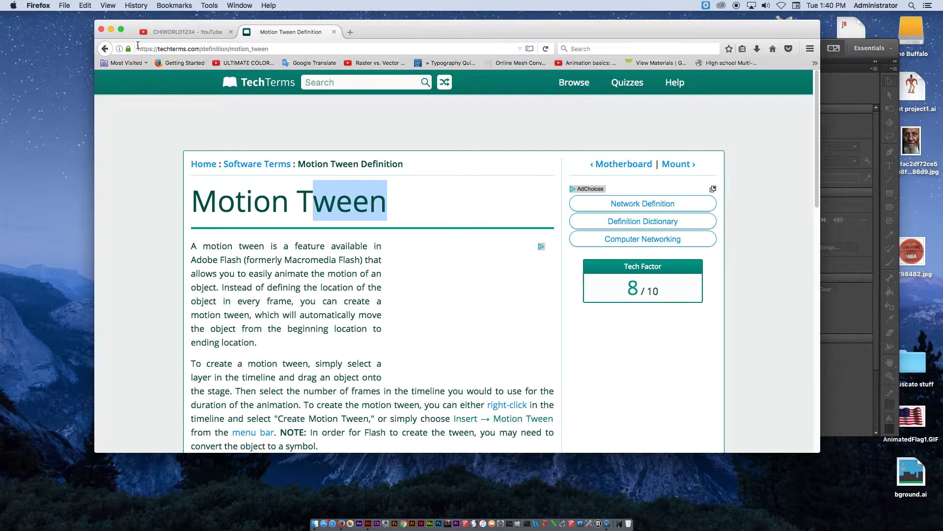
pyautogui.click(111, 30)
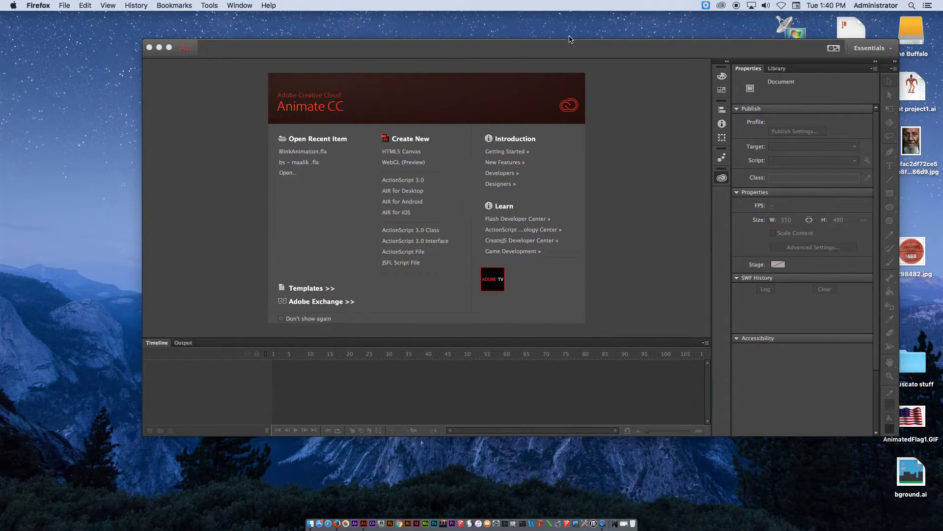
# Move the Animate and browser windows aside and open the my tween animation folder.
pyautogui.click(516, 65)
pyautogui.moveTo(674, 45); pyautogui.dragTo(260, 234)
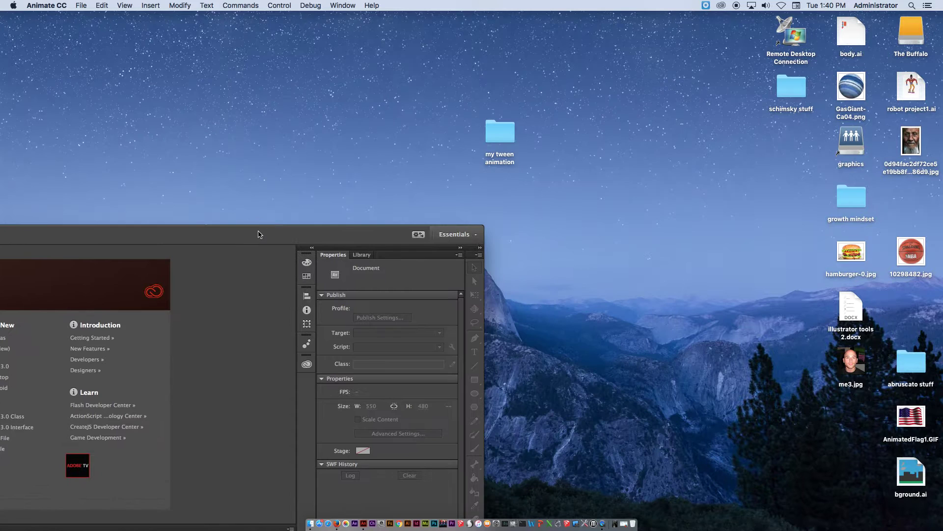
pyautogui.click(340, 521)
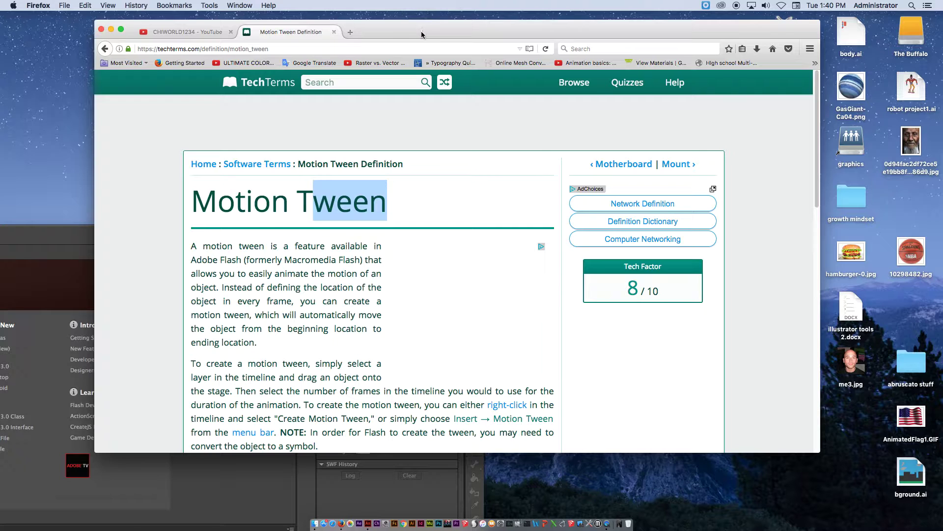
pyautogui.moveTo(422, 27); pyautogui.dragTo(307, 248)
pyautogui.doubleClick(509, 144)
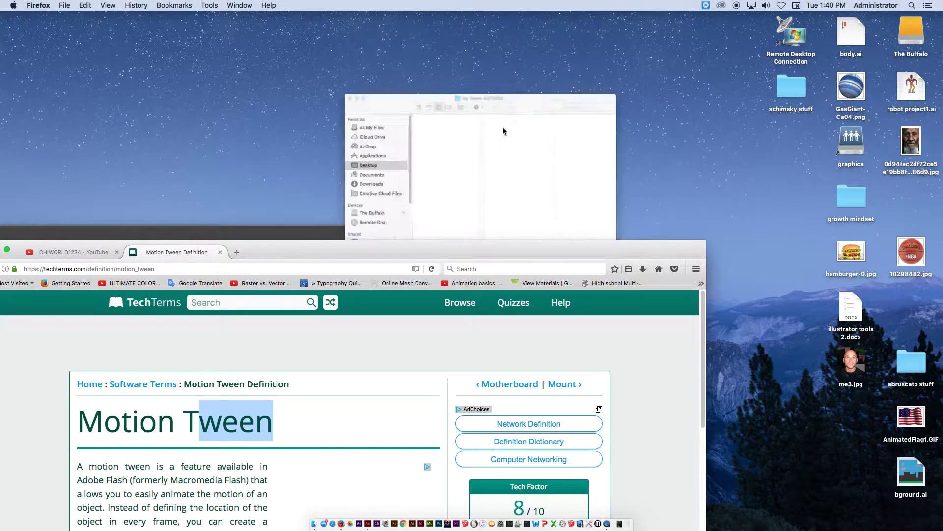
pyautogui.moveTo(532, 92); pyautogui.dragTo(438, 57)
# Quick Look the rocket, basketball player, planet and space images, then move Animate back to the top.
pyautogui.click(442, 82)
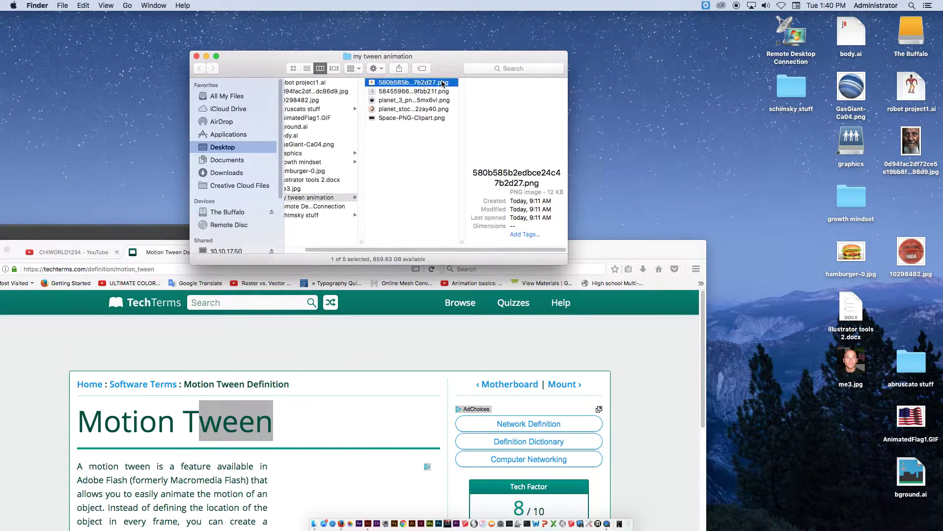
pyautogui.press('space')
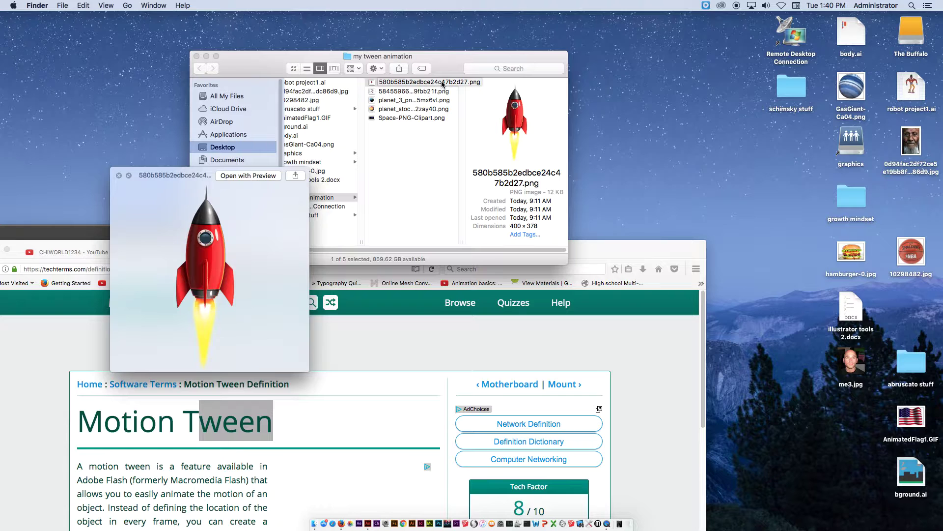
pyautogui.press('Down')
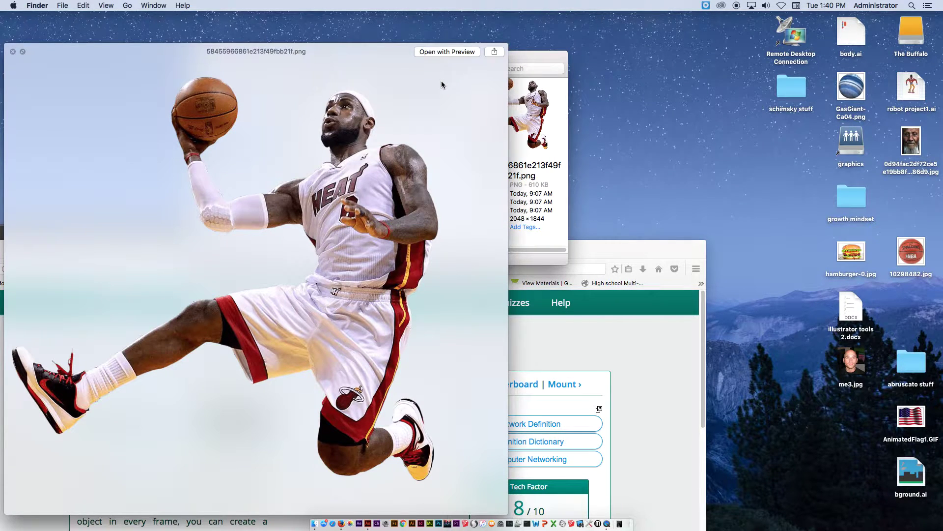
pyautogui.press('Down')
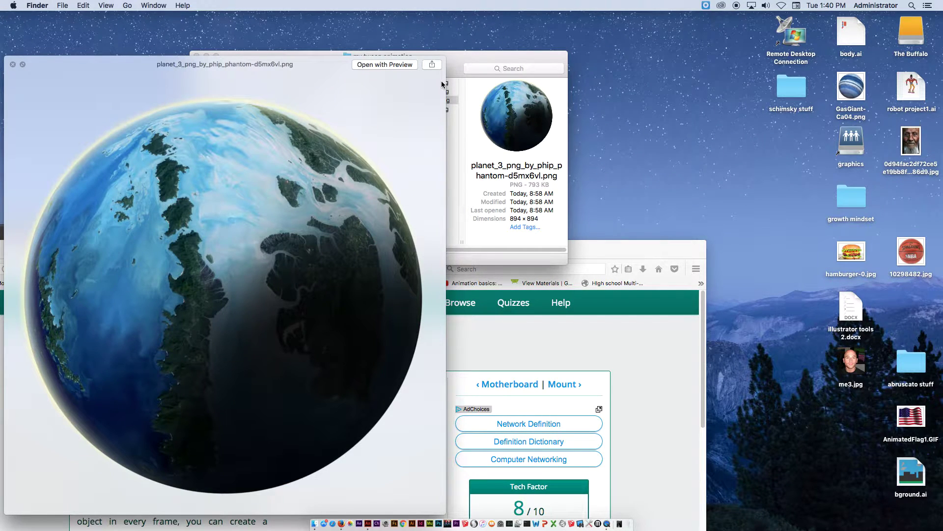
pyautogui.press('Down')
pyautogui.press('Down')
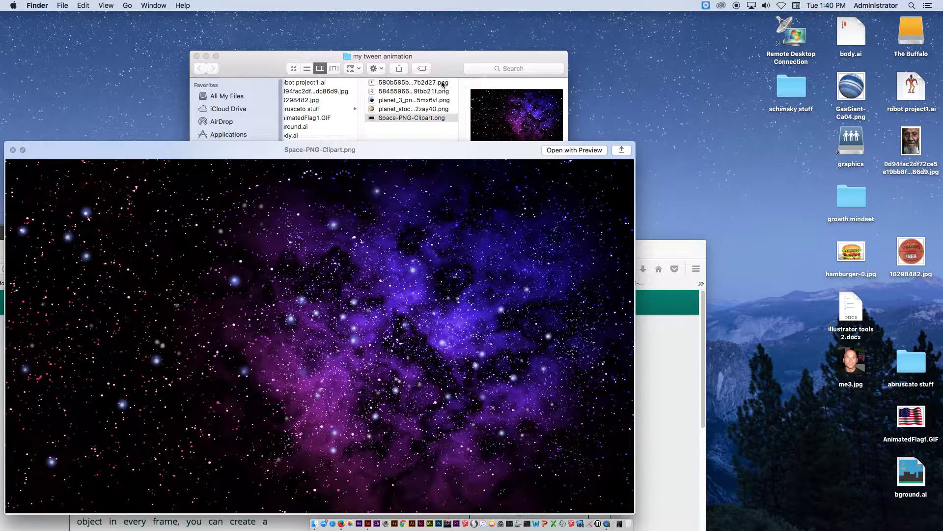
pyautogui.press('space')
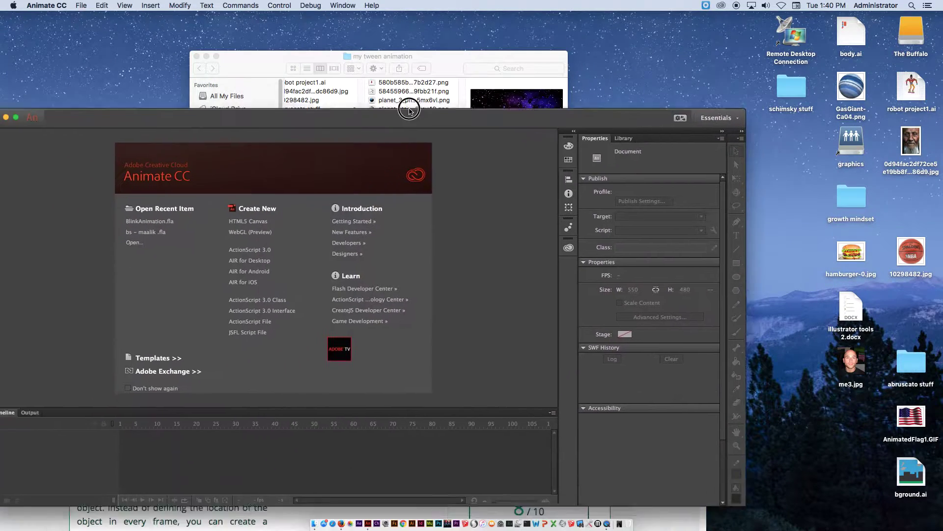
pyautogui.moveTo(409, 111); pyautogui.dragTo(460, 27)
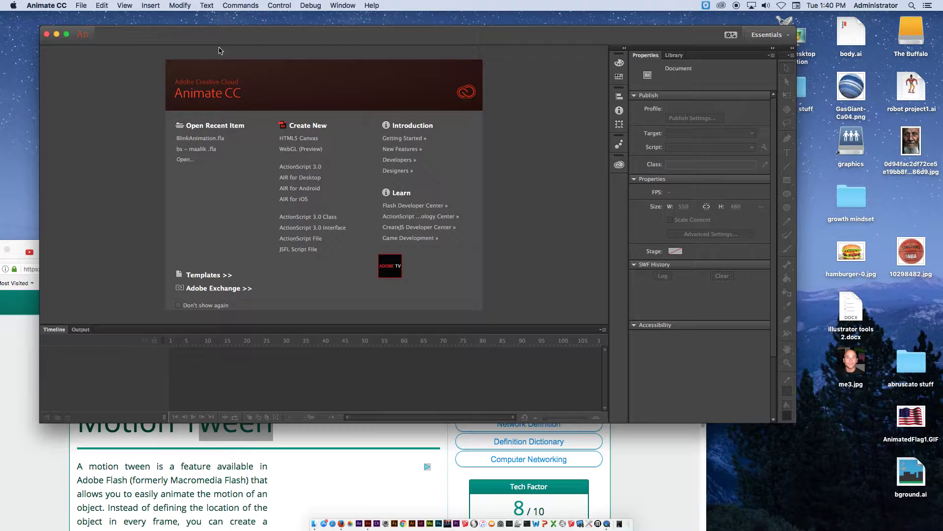
# Create a 1280×720 px, 24 fps ActionScript 3.0 document and fit the stage in the window.
pyautogui.click(81, 5)
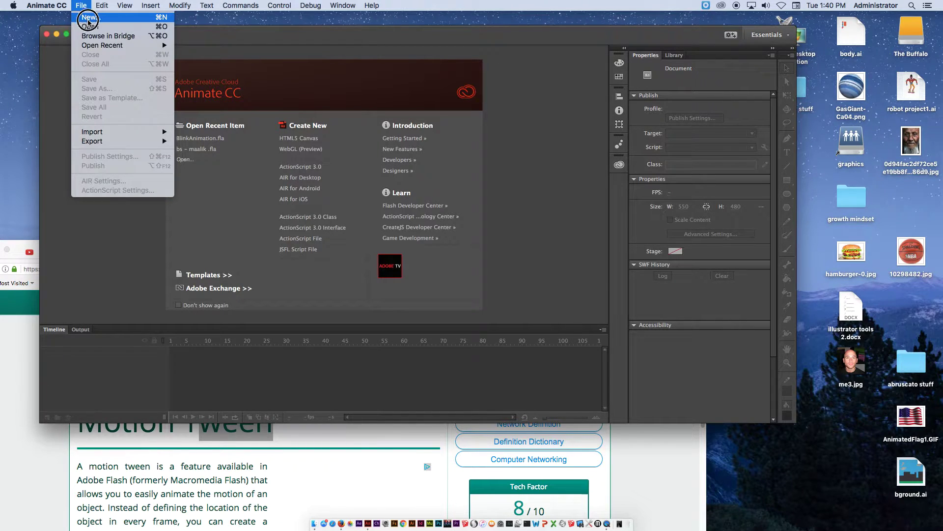
pyautogui.click(89, 22)
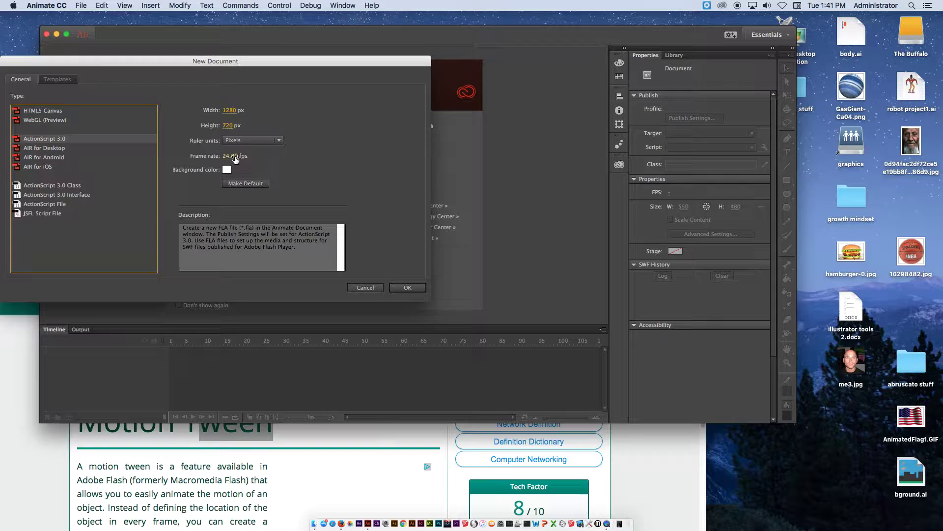
pyautogui.click(409, 290)
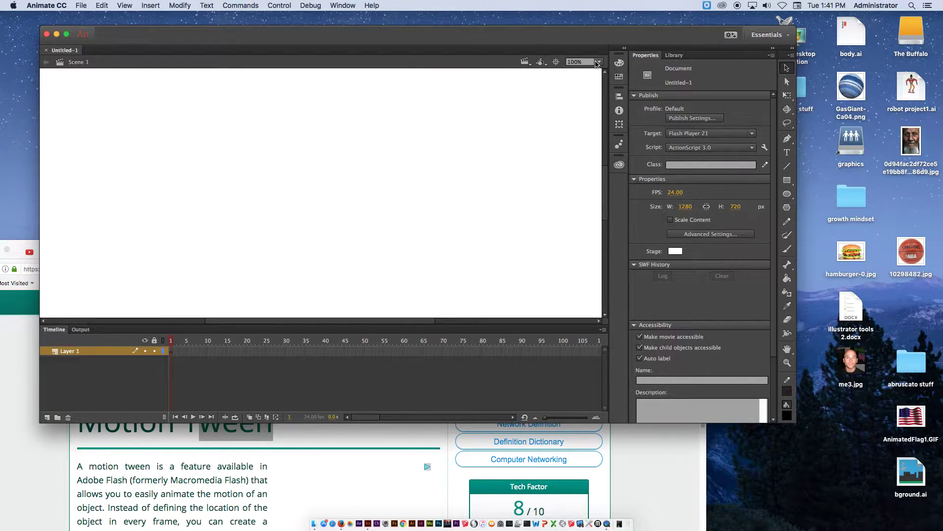
pyautogui.click(598, 62)
pyautogui.click(593, 70)
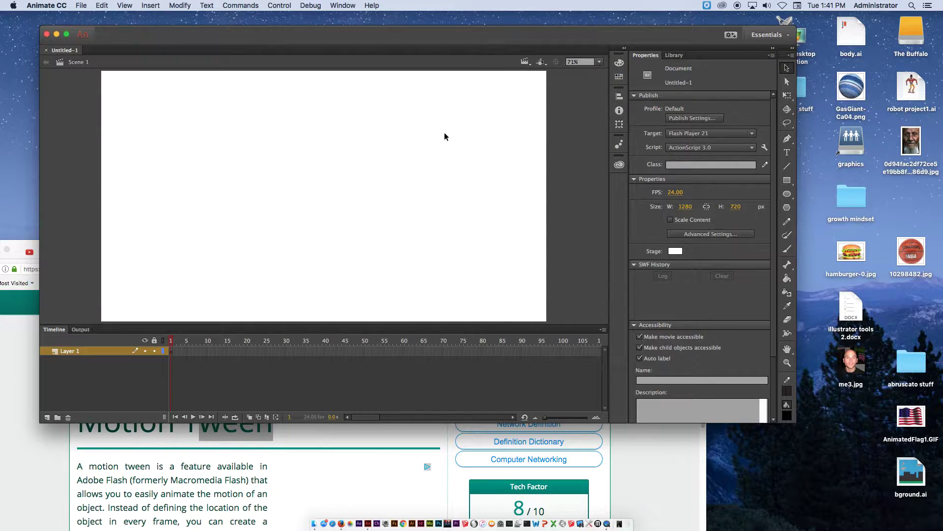
# Rename Layer 1 to planet 1.
pyautogui.doubleClick(74, 353)
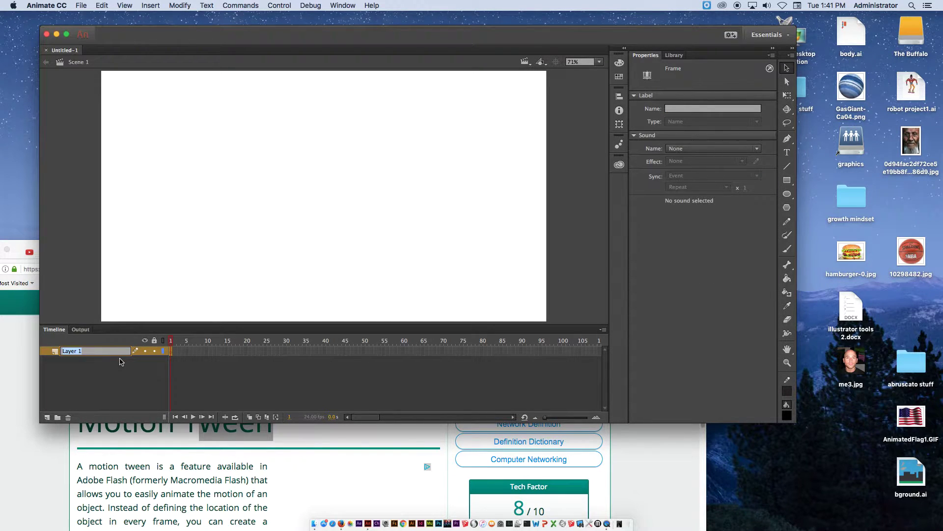
pyautogui.write('planet')
pyautogui.press('Return')
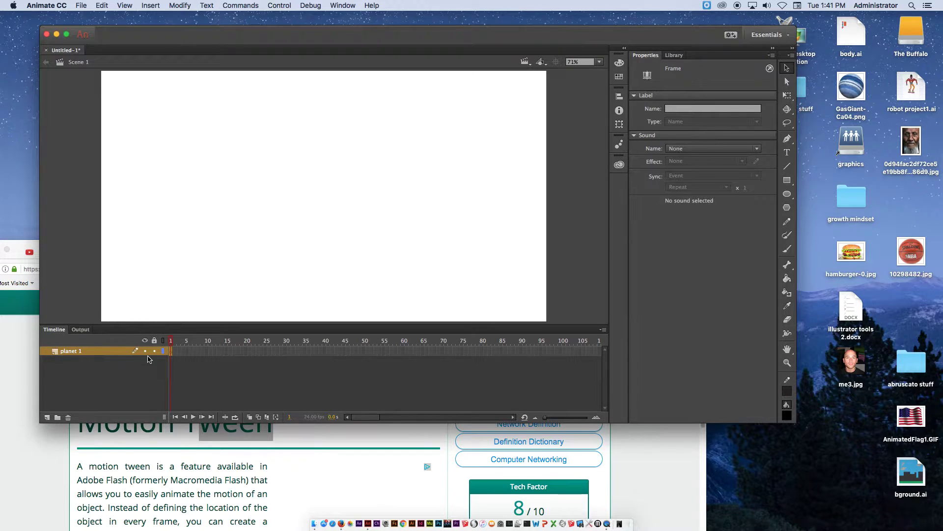
# Import planet_3_png_by_phip_phantom-d5mx6vl.png from the my tween animation folder onto the stage.
pyautogui.click(81, 7)
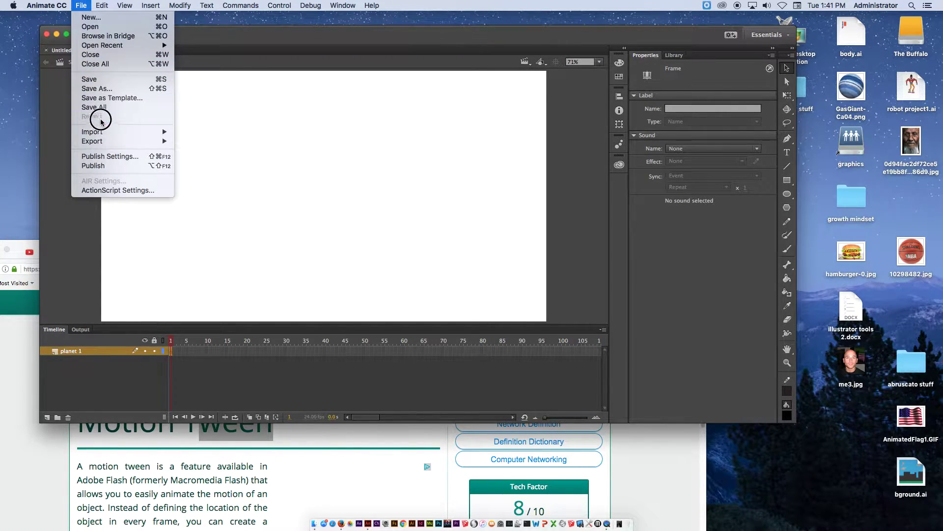
pyautogui.moveTo(104, 133)
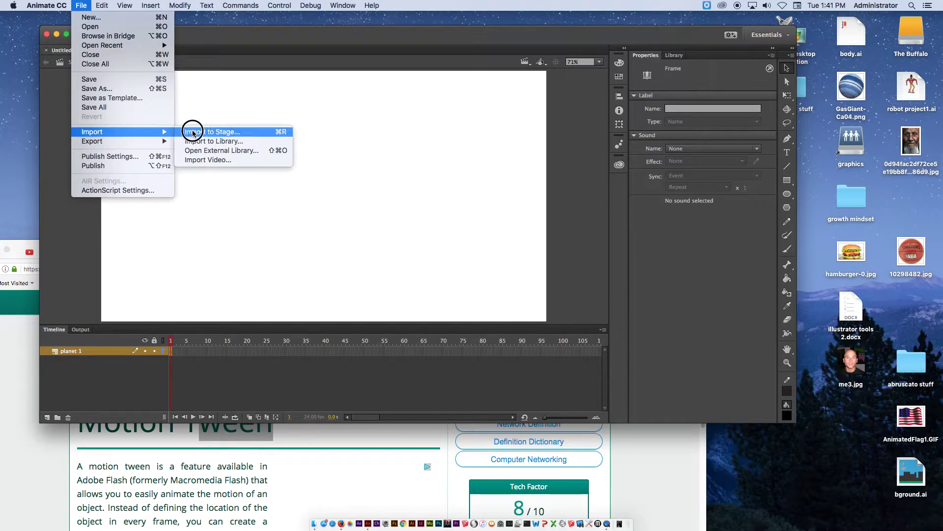
pyautogui.click(209, 132)
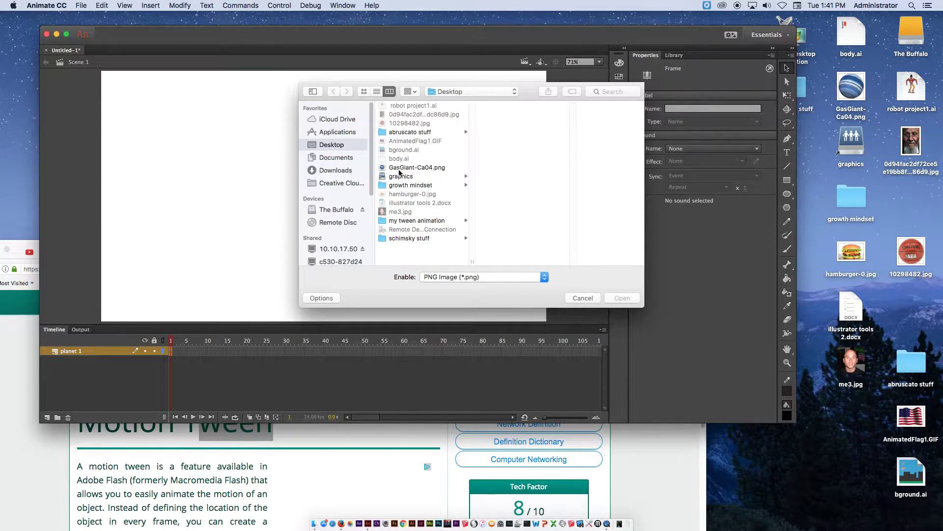
pyautogui.click(401, 220)
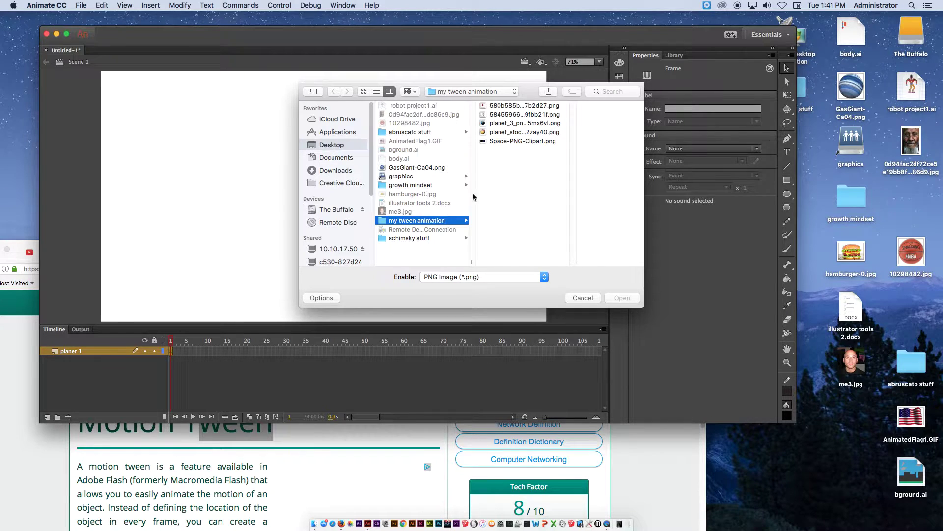
pyautogui.click(512, 123)
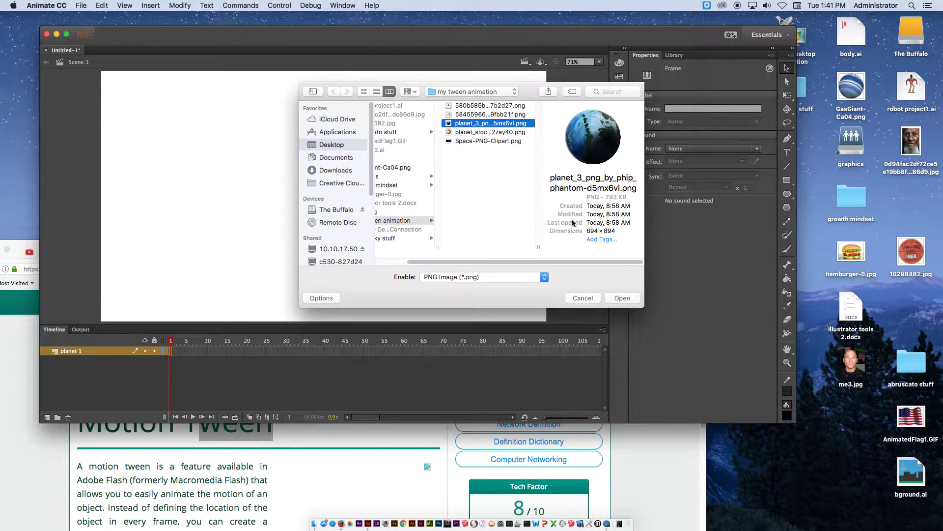
pyautogui.click(486, 278)
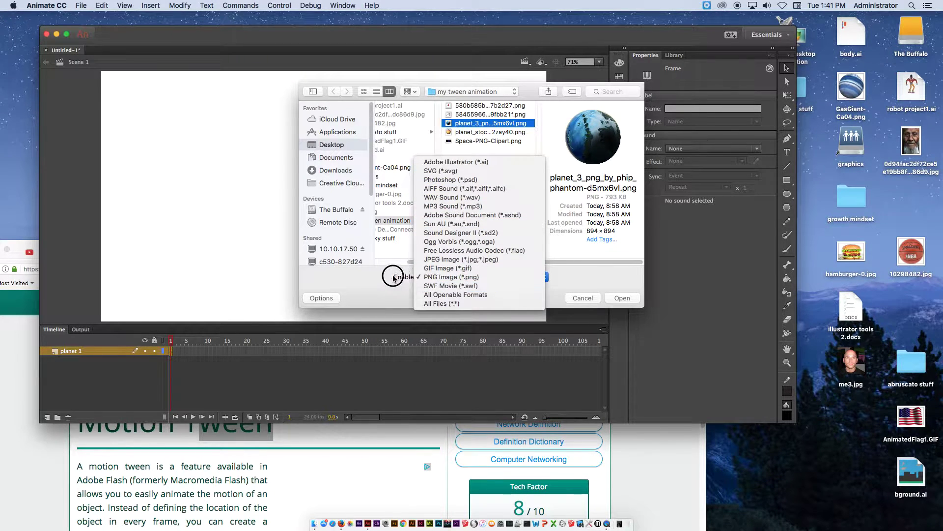
pyautogui.click(457, 276)
pyautogui.click(622, 298)
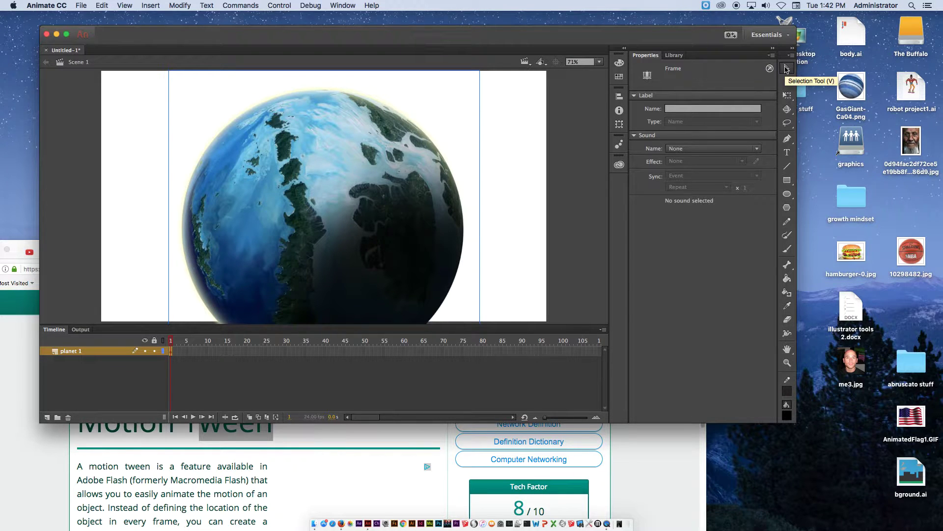
# Scale the planet with Free Transform to 391.2 px wide and place it at X 82, Y 79.
pyautogui.moveTo(361, 181)
pyautogui.mouseDown()
pyautogui.moveTo(319, 147)
pyautogui.moveTo(417, 162)
pyautogui.moveTo(385, 153)
pyautogui.moveTo(366, 169)
pyautogui.mouseUp()
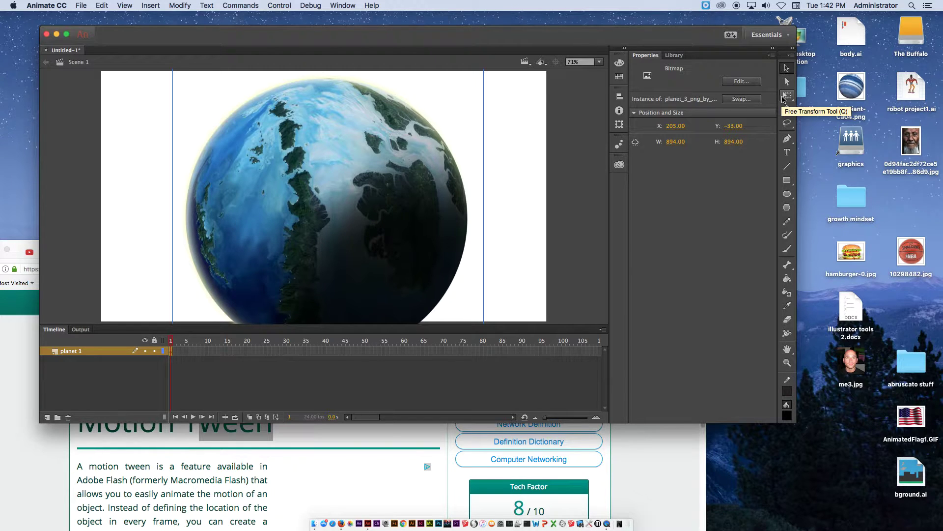
pyautogui.click(784, 98)
pyautogui.moveTo(374, 195); pyautogui.dragTo(327, 243)
pyautogui.moveTo(435, 106); pyautogui.dragTo(348, 194)
pyautogui.moveTo(304, 241); pyautogui.dragTo(224, 150)
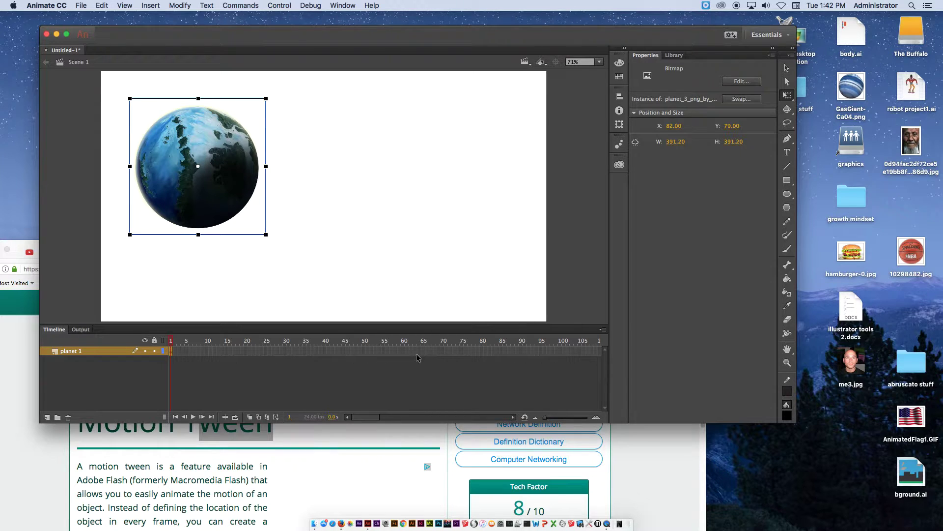
pyautogui.moveTo(365, 419); pyautogui.dragTo(417, 412)
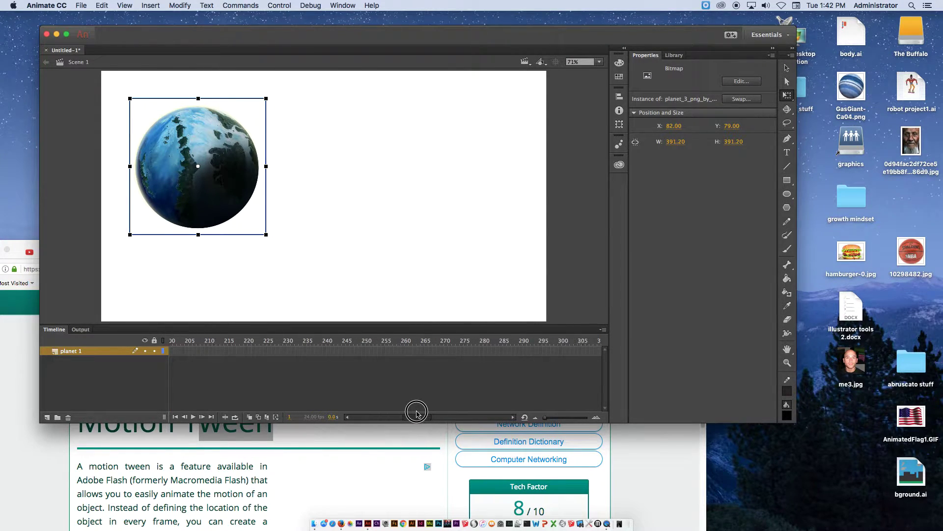
# Insert frames on planet 1 through frame 250, then check frames 228 and 210.
pyautogui.click(364, 352)
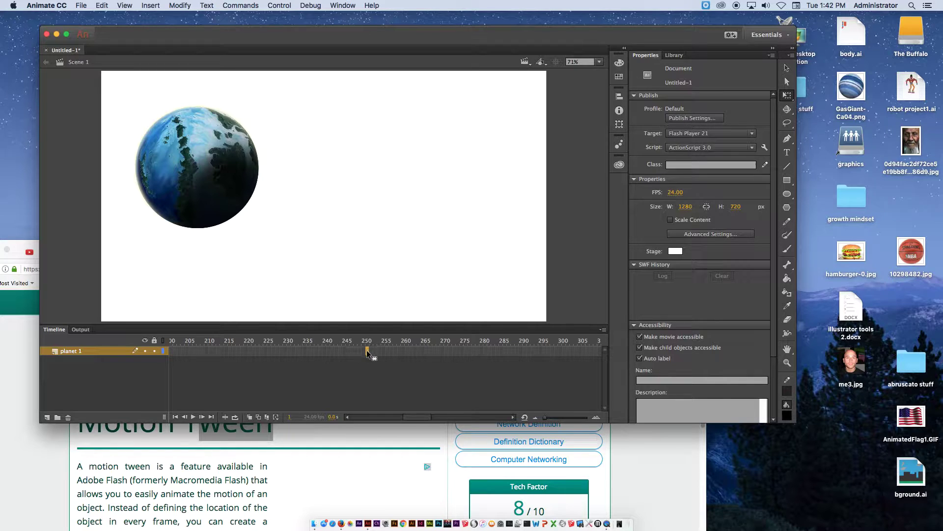
pyautogui.rightClick(367, 352)
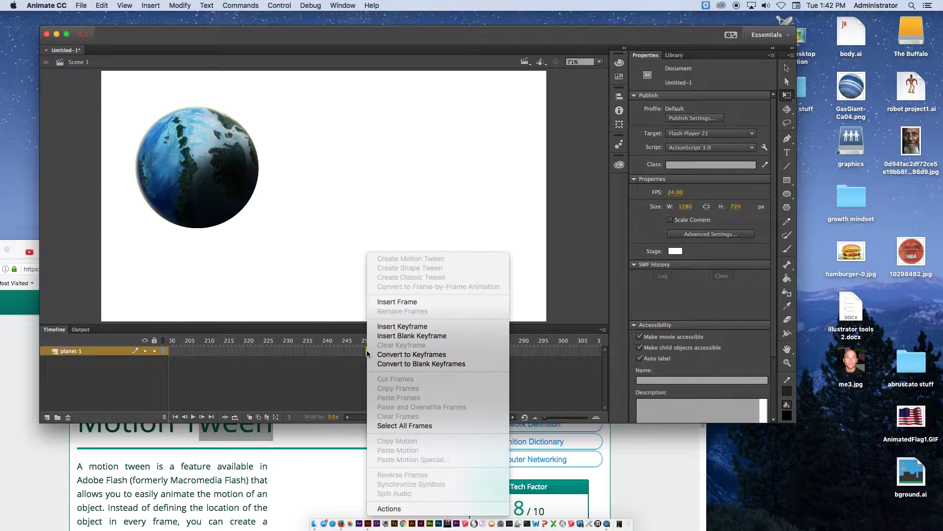
pyautogui.click(406, 305)
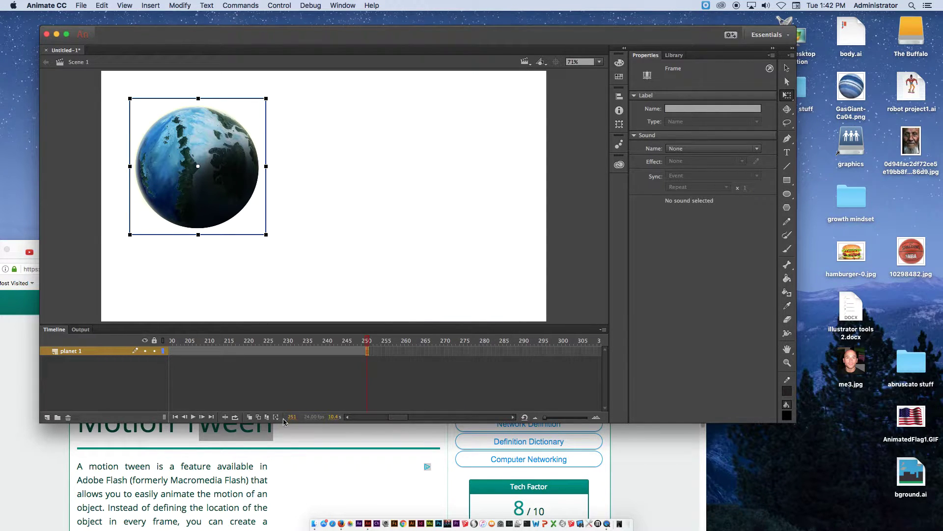
pyautogui.click(346, 342)
pyautogui.click(278, 341)
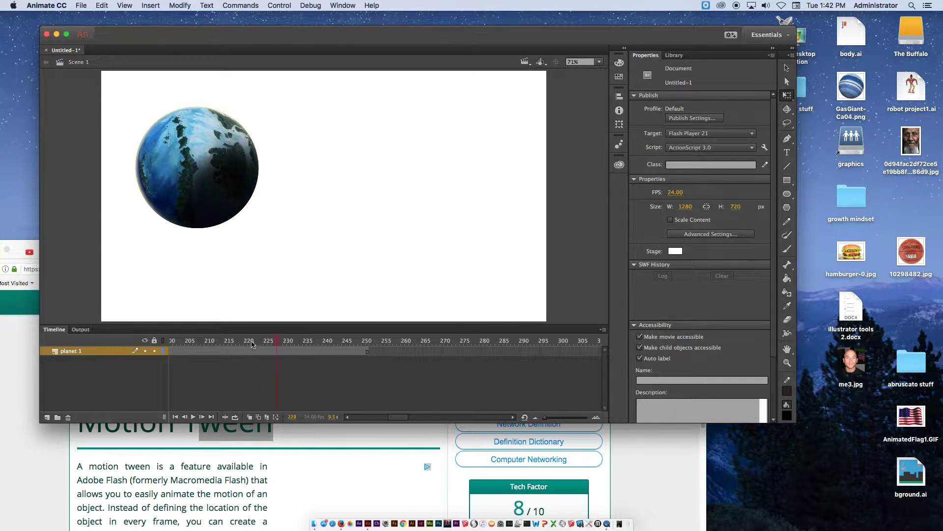
pyautogui.click(206, 342)
pyautogui.moveTo(398, 420); pyautogui.dragTo(366, 420)
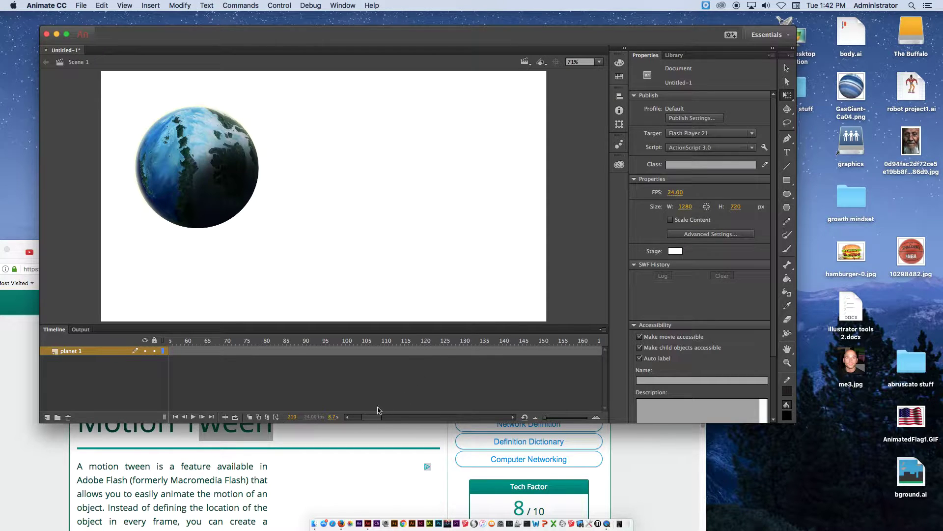
# Apply Create Motion Tween to the planet 1 frame span from frame 127.
pyautogui.click(449, 353)
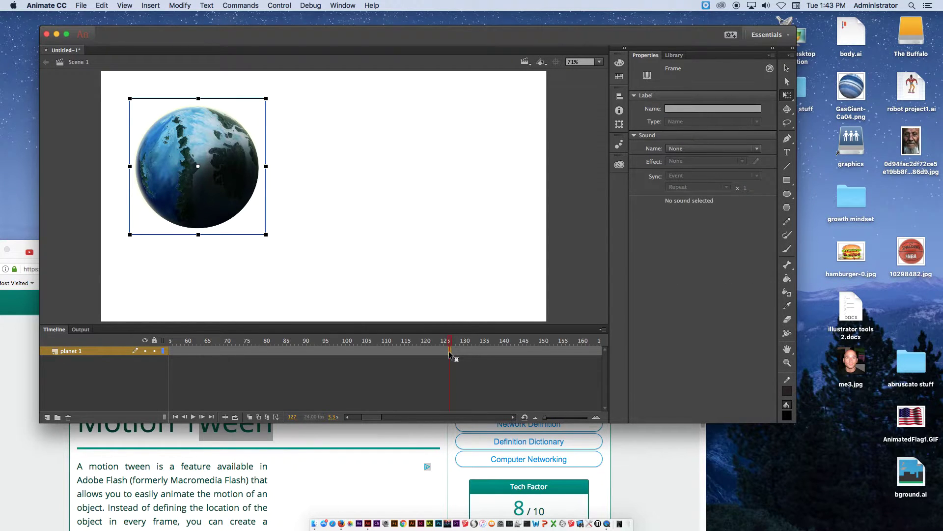
pyautogui.rightClick(450, 351)
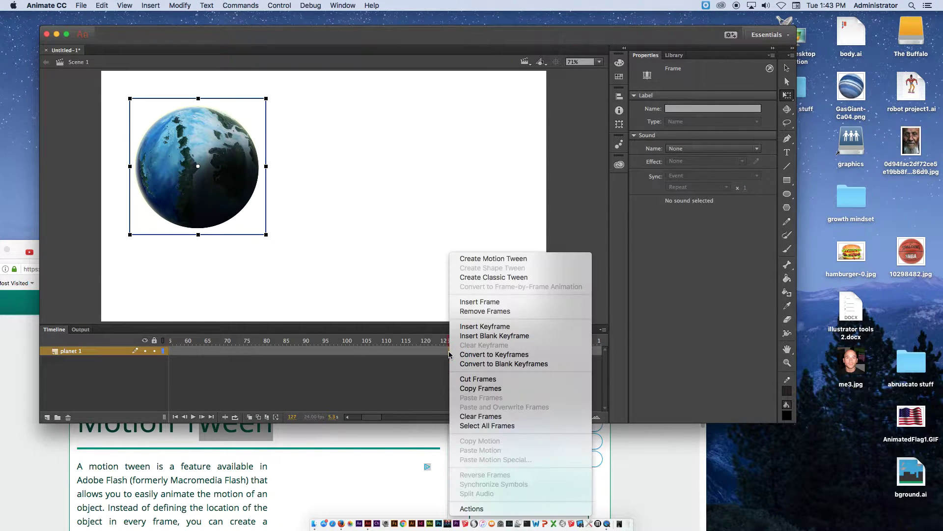
pyautogui.click(493, 262)
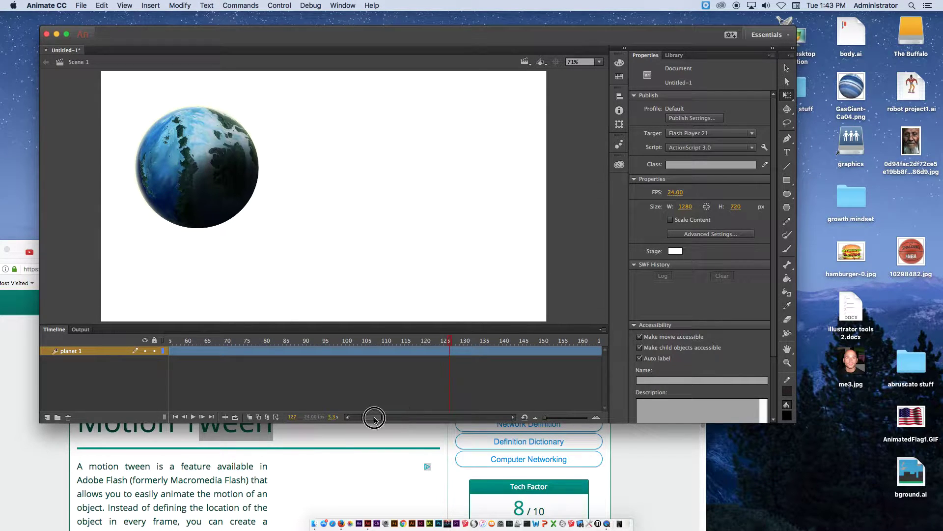
# At frame 50, move the planet right, enlarge it to about 775 px and tilt it, then scrub to preview.
pyautogui.moveTo(372, 417); pyautogui.dragTo(359, 421)
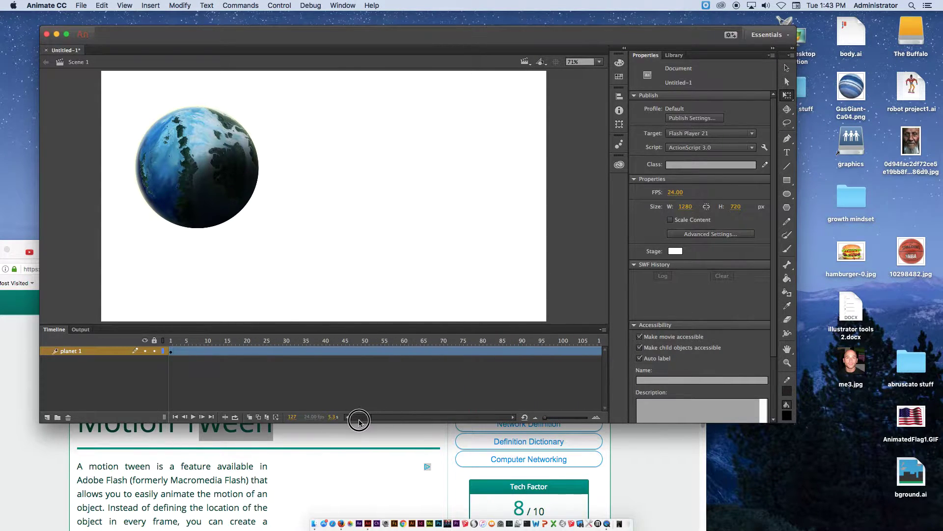
pyautogui.click(172, 351)
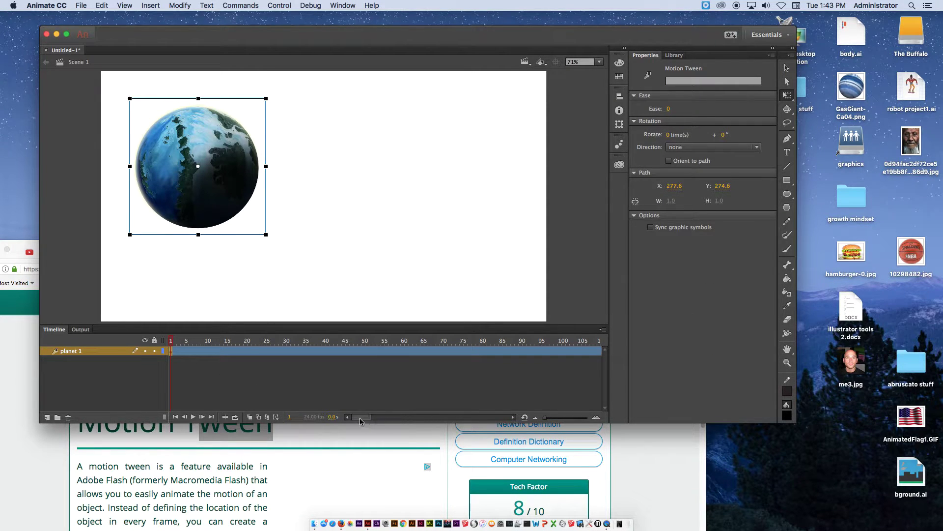
pyautogui.moveTo(360, 421); pyautogui.dragTo(401, 419)
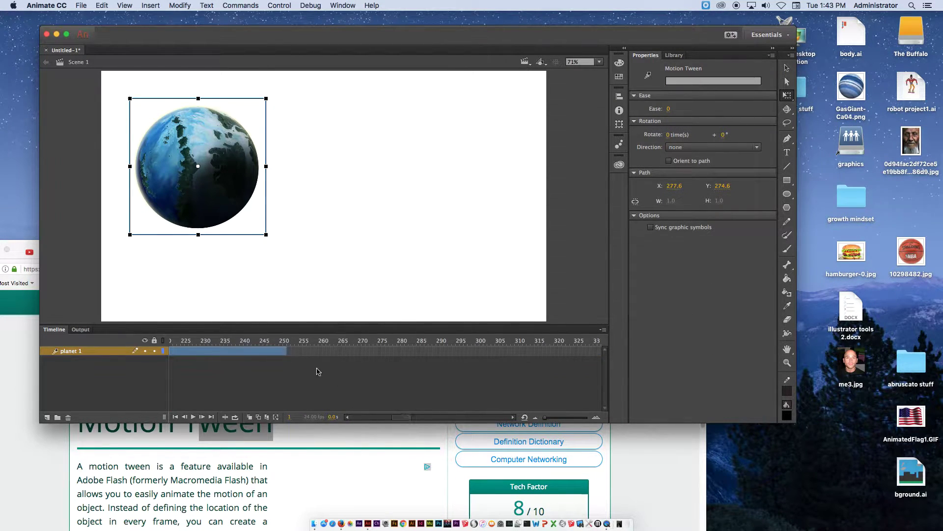
pyautogui.click(286, 351)
pyautogui.moveTo(401, 418); pyautogui.dragTo(354, 427)
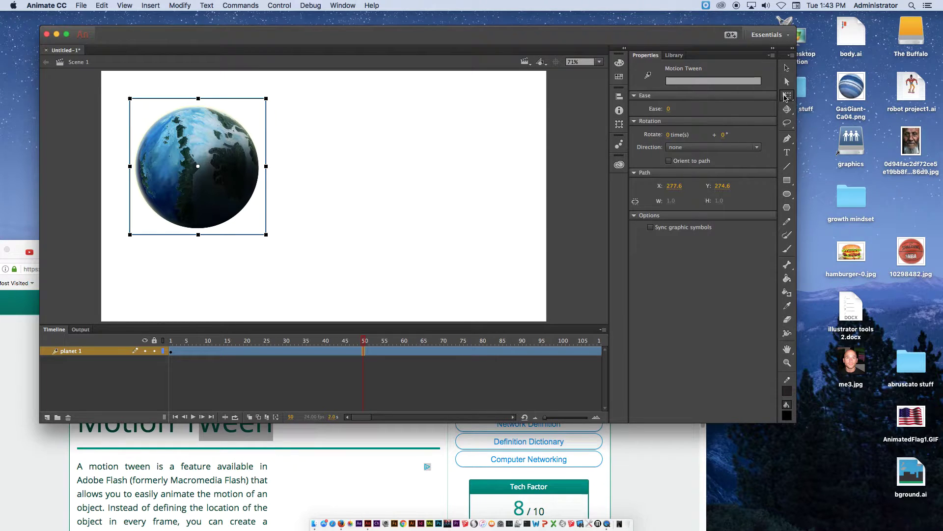
pyautogui.moveTo(212, 157); pyautogui.dragTo(478, 200)
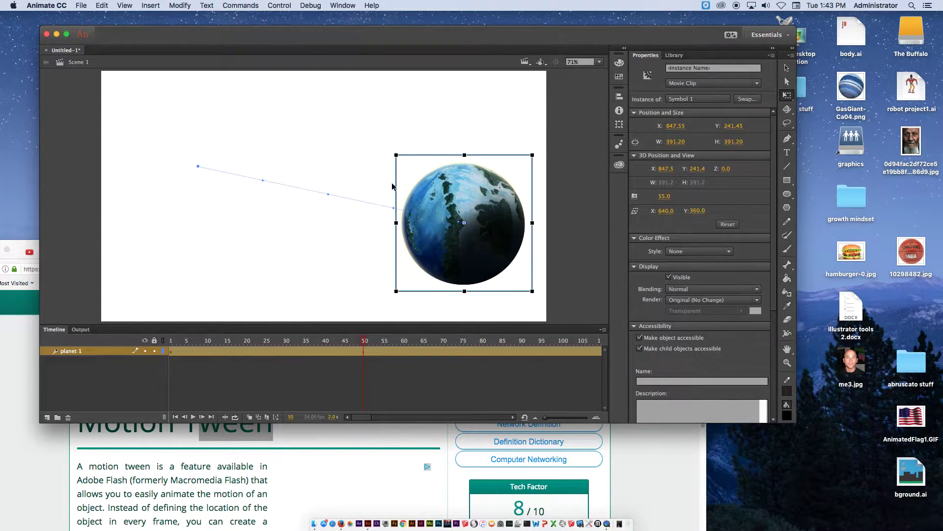
pyautogui.moveTo(394, 154); pyautogui.dragTo(307, 335)
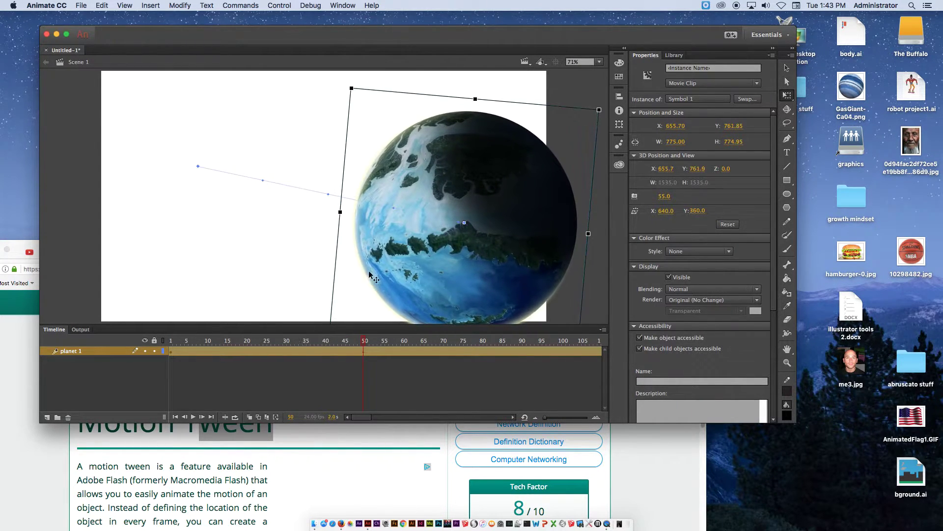
pyautogui.moveTo(188, 344); pyautogui.dragTo(365, 343)
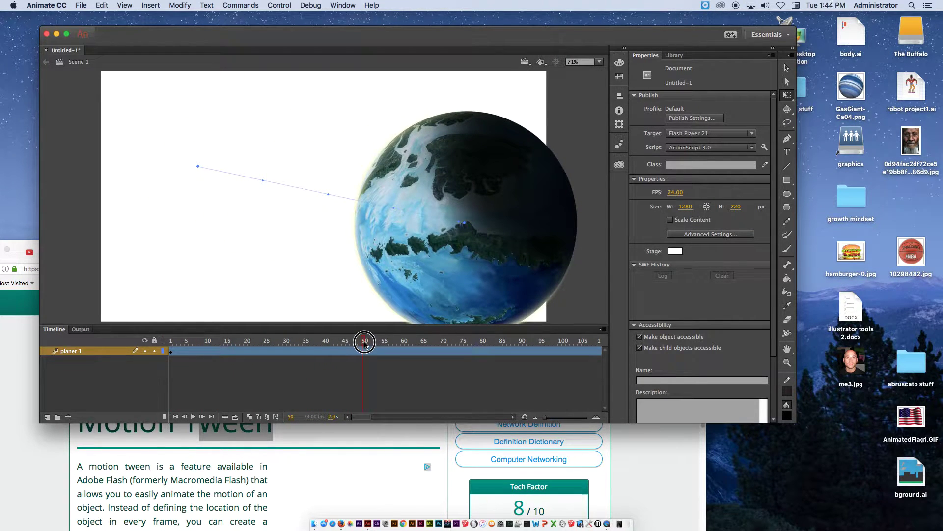
# At frame 151, drag the planet to the stage's lower left and rotate it.
pyautogui.click(356, 347)
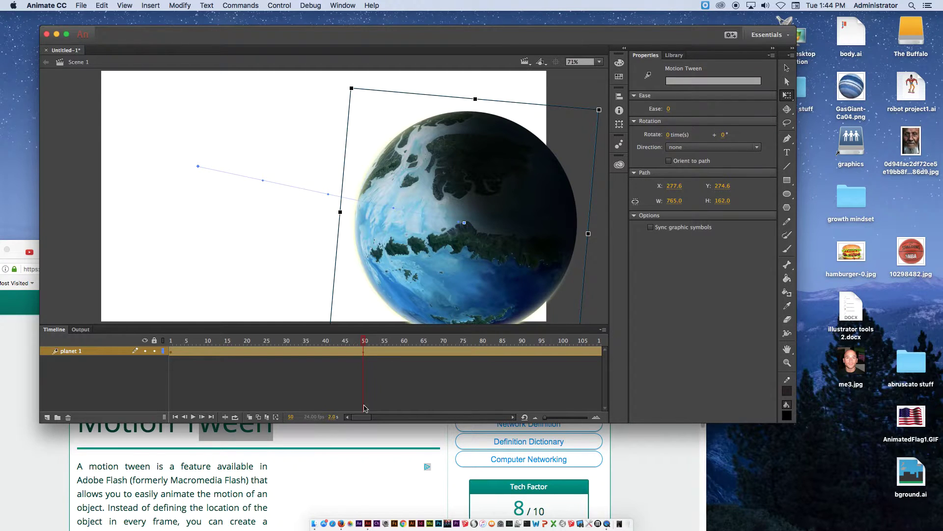
pyautogui.moveTo(362, 417); pyautogui.dragTo(378, 417)
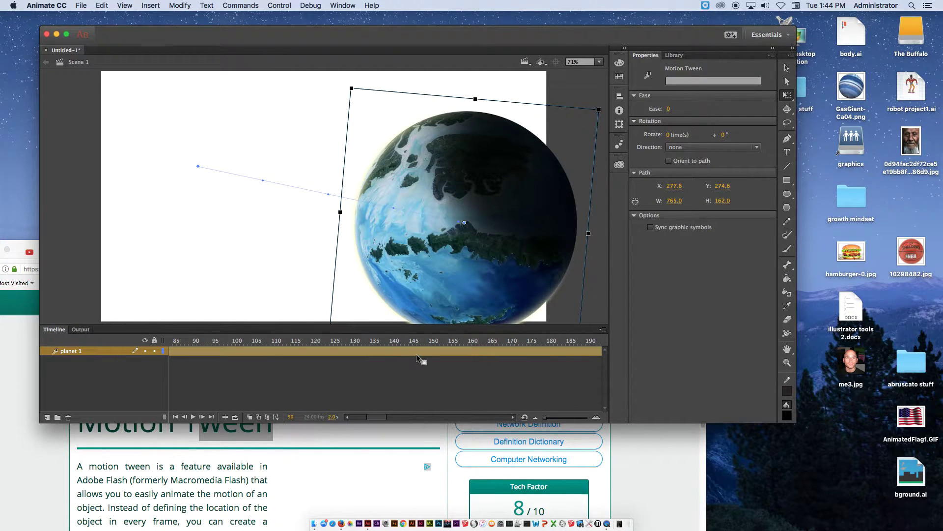
pyautogui.click(435, 351)
pyautogui.moveTo(447, 152); pyautogui.dragTo(119, 305)
pyautogui.moveTo(276, 264); pyautogui.dragTo(220, 403)
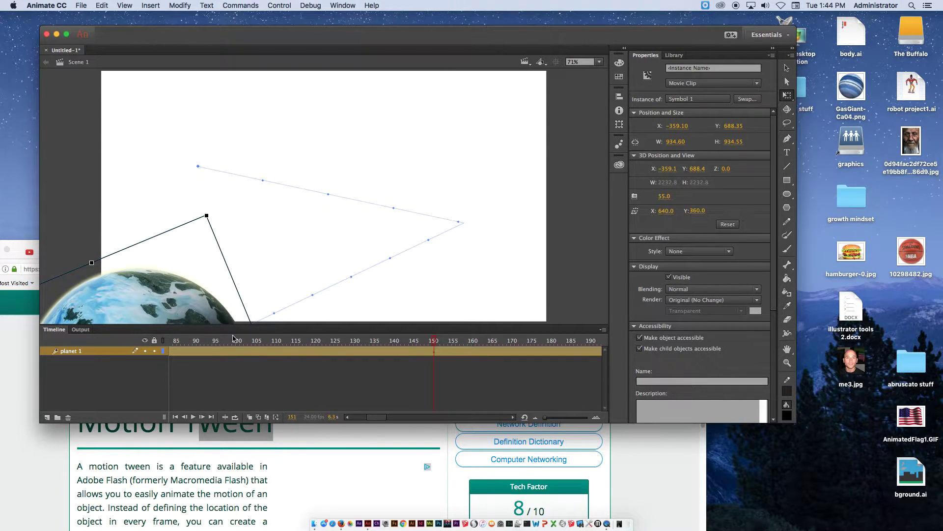
# Play the animation from frame 1 and stop it at frame 206.
pyautogui.click(176, 417)
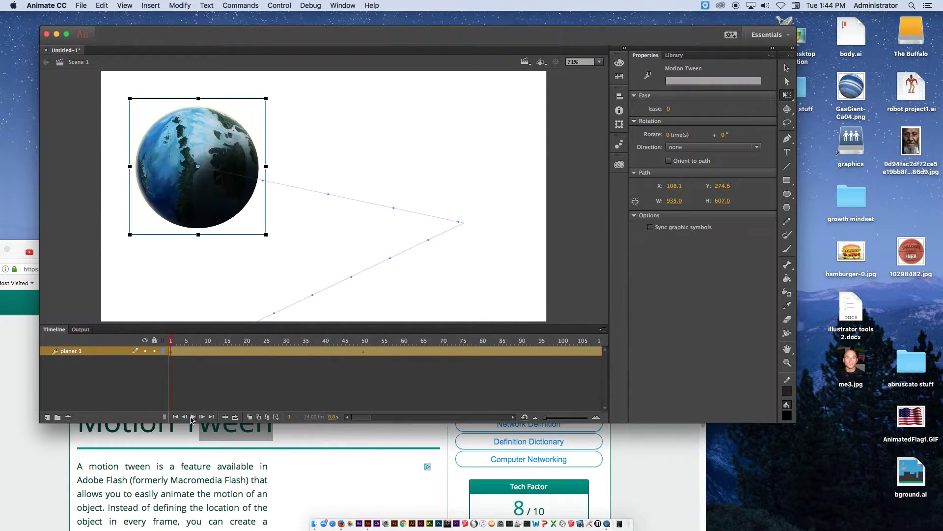
pyautogui.click(193, 416)
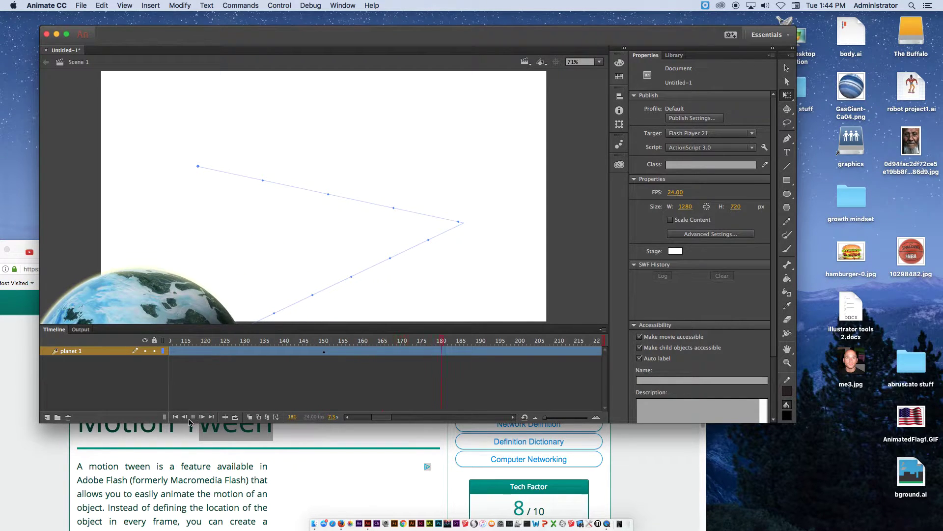
pyautogui.click(195, 417)
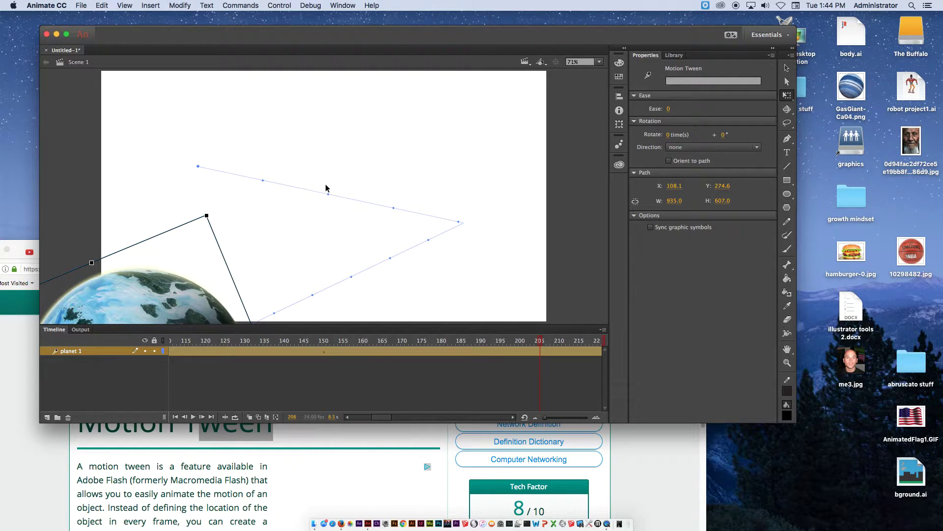
# With the Selection Tool, bend the upper and lower motion-path segments into curves.
pyautogui.press('super+equal')
pyautogui.press('super+equal')
pyautogui.press('super+equal')
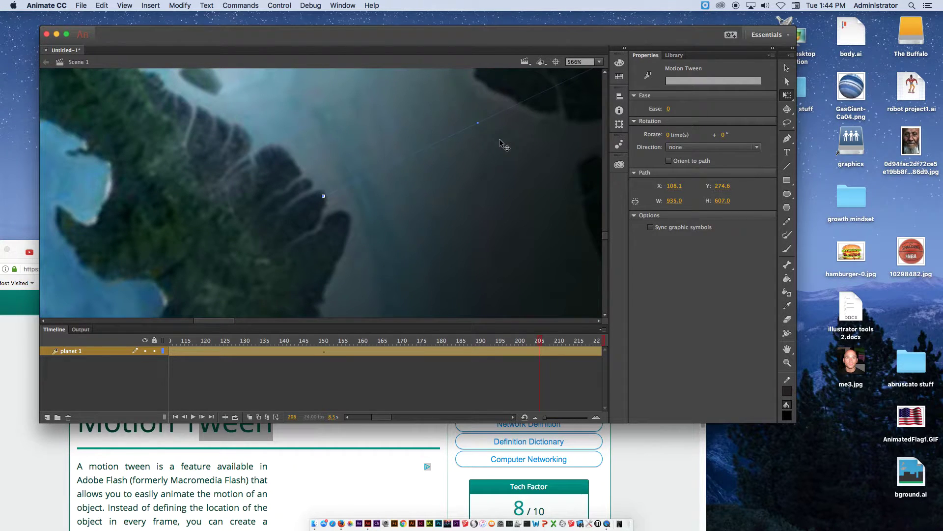
pyautogui.press('super+minus')
pyautogui.press('super+minus')
pyautogui.press('super+minus')
pyautogui.press('super+minus')
pyautogui.moveTo(324, 168); pyautogui.dragTo(335, 247)
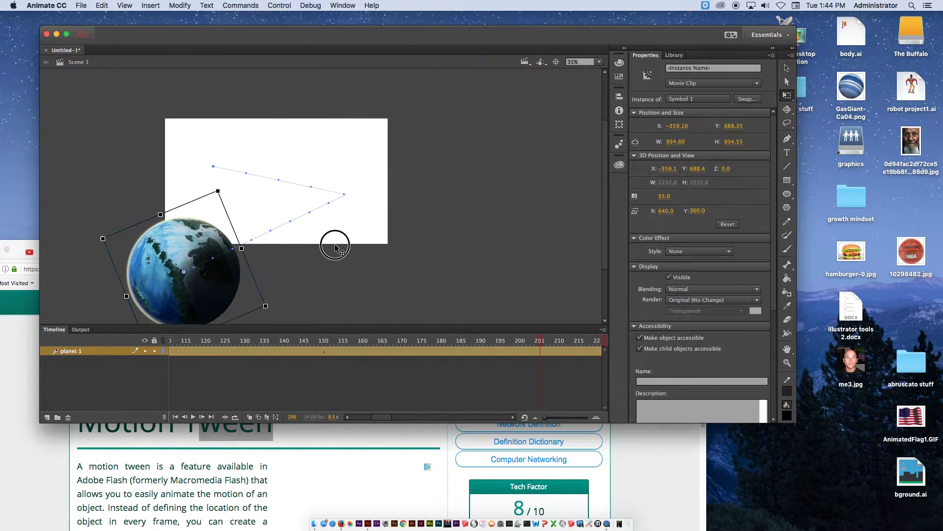
pyautogui.click(788, 68)
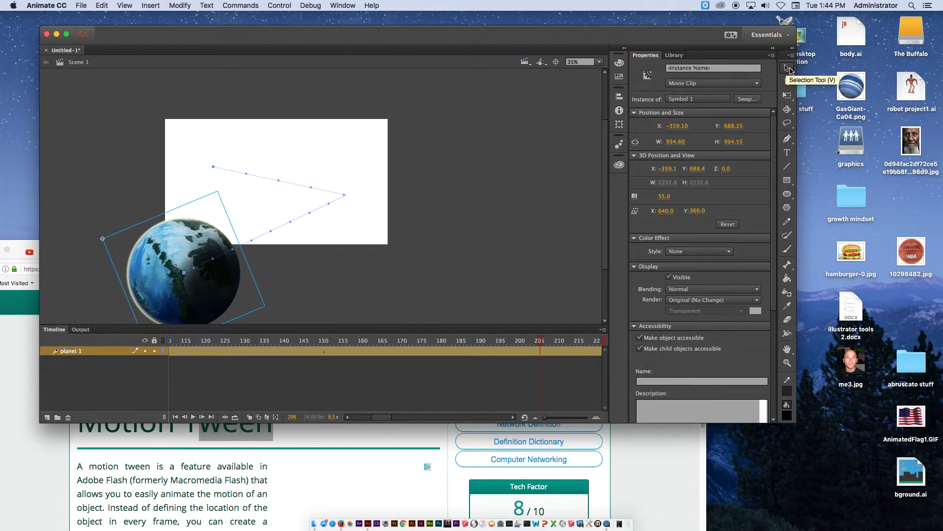
pyautogui.moveTo(241, 166); pyautogui.dragTo(322, 247)
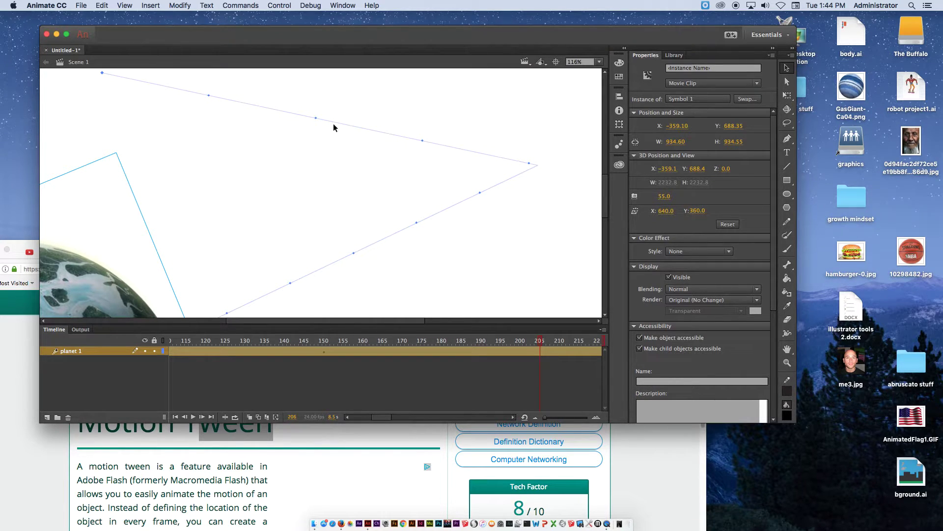
pyautogui.moveTo(334, 124); pyautogui.dragTo(309, 183)
pyautogui.moveTo(331, 265); pyautogui.dragTo(452, 305)
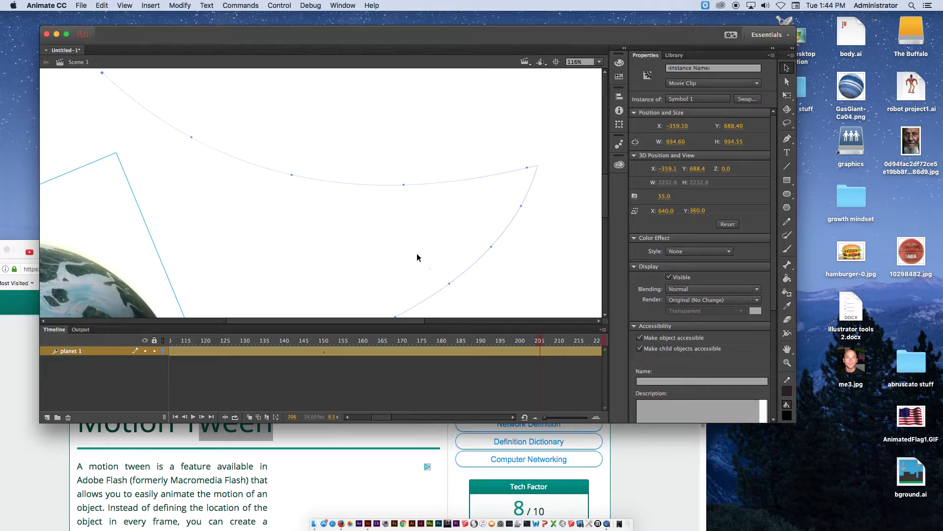
# Rewind to frame 1, fit the stage in the window and play the curved planet animation.
pyautogui.press('super+minus')
pyautogui.press('super+minus')
pyautogui.press('super+minus')
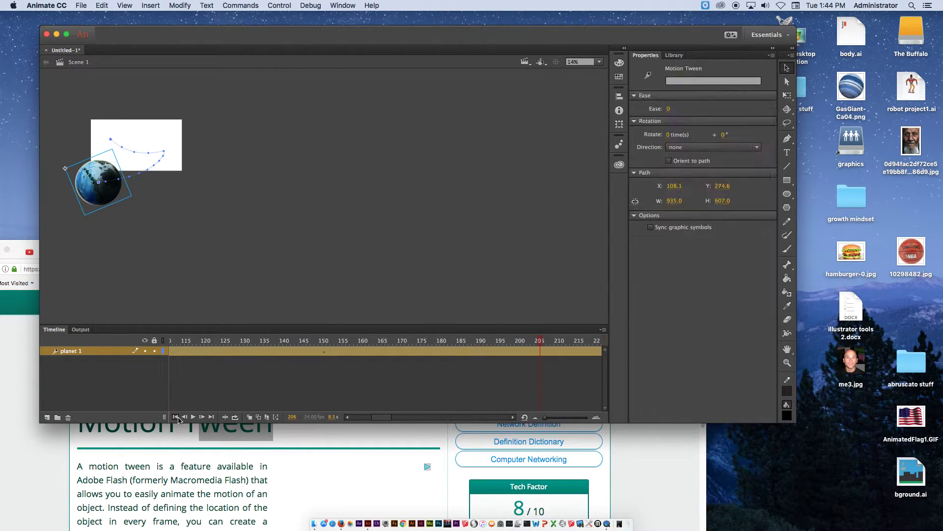
pyautogui.click(176, 417)
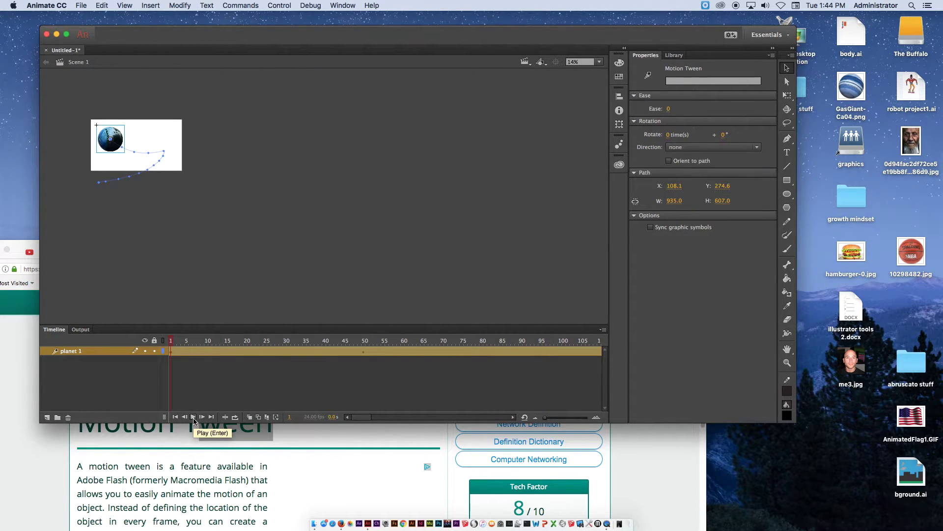
pyautogui.click(599, 63)
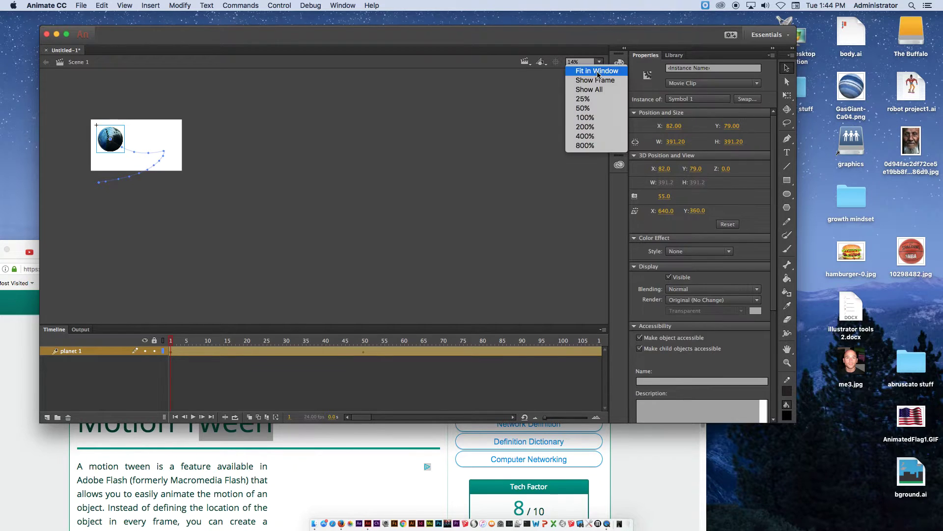
pyautogui.click(601, 68)
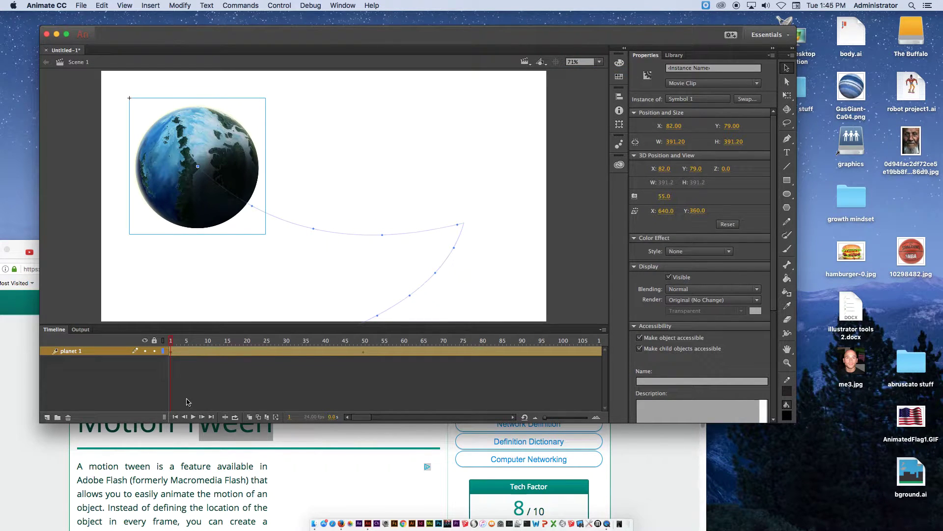
pyautogui.click(193, 416)
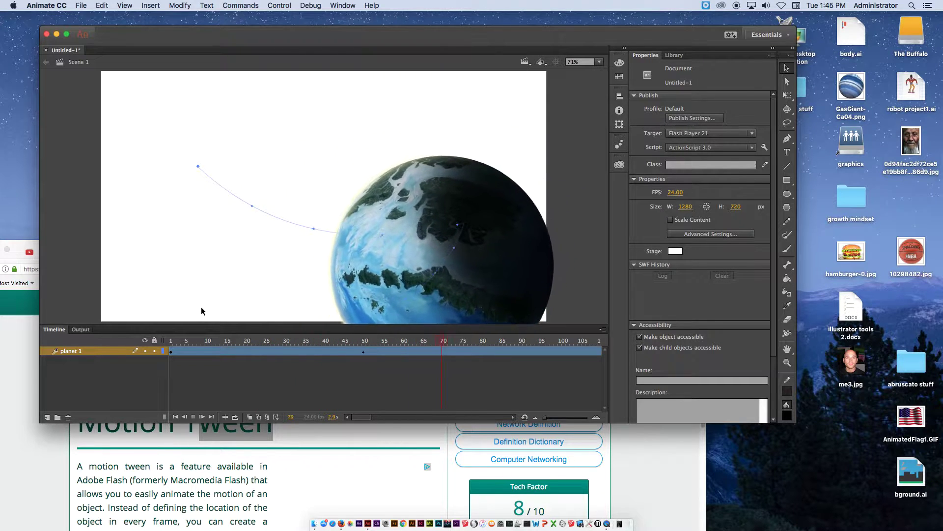
# Drag the motion path's end point and Bezier handles to curve it smoothly through the right-hand turn.
pyautogui.click(787, 83)
pyautogui.click(467, 219)
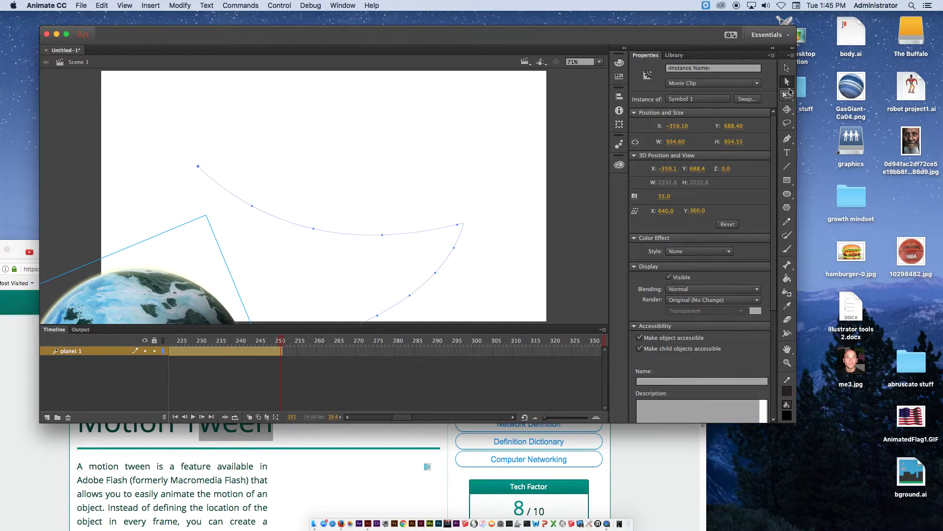
pyautogui.click(457, 227)
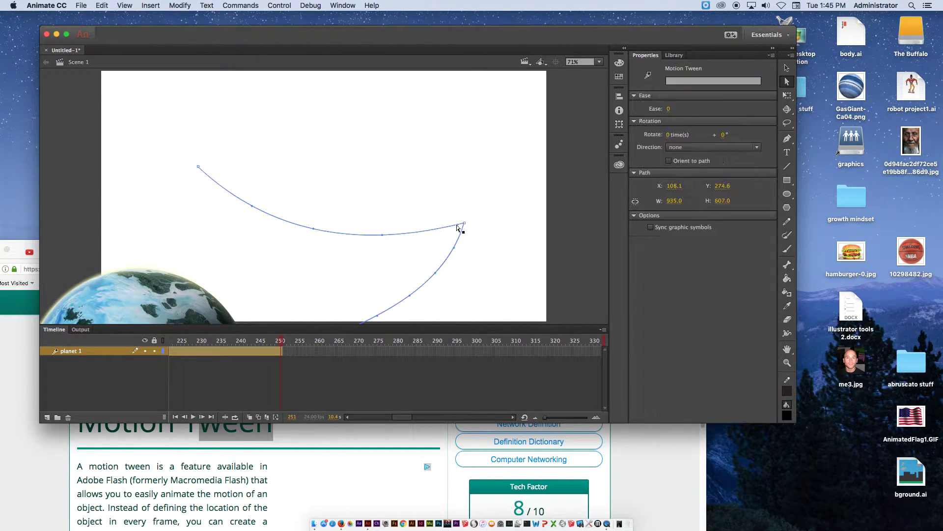
pyautogui.moveTo(465, 225); pyautogui.dragTo(491, 147)
pyautogui.moveTo(383, 176); pyautogui.dragTo(260, 59)
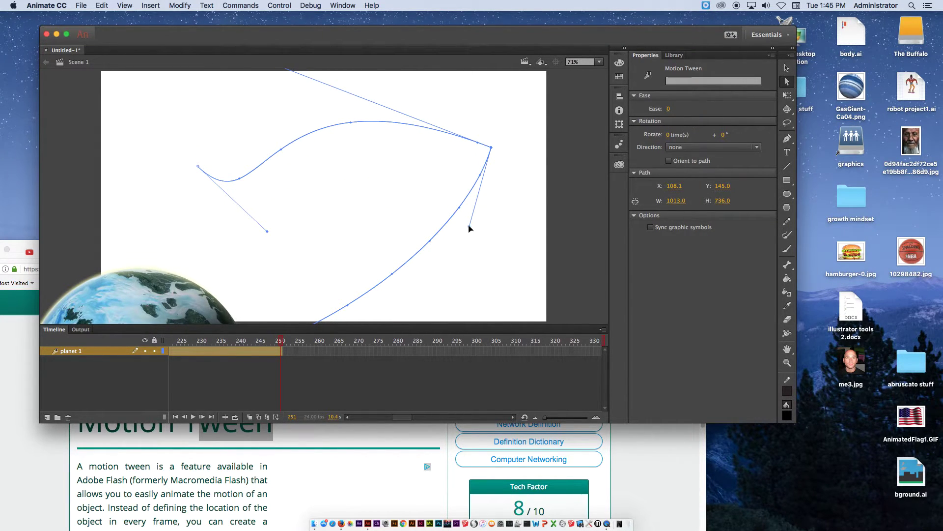
pyautogui.moveTo(470, 227); pyautogui.dragTo(538, 282)
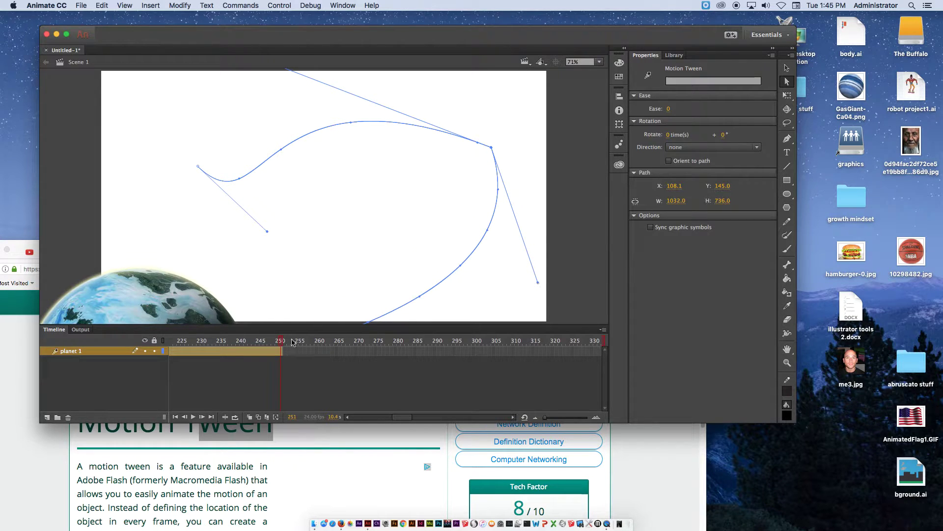
# Play the animation from the first frame to preview the planet on its curved path, then stop.
pyautogui.click(175, 417)
pyautogui.click(193, 416)
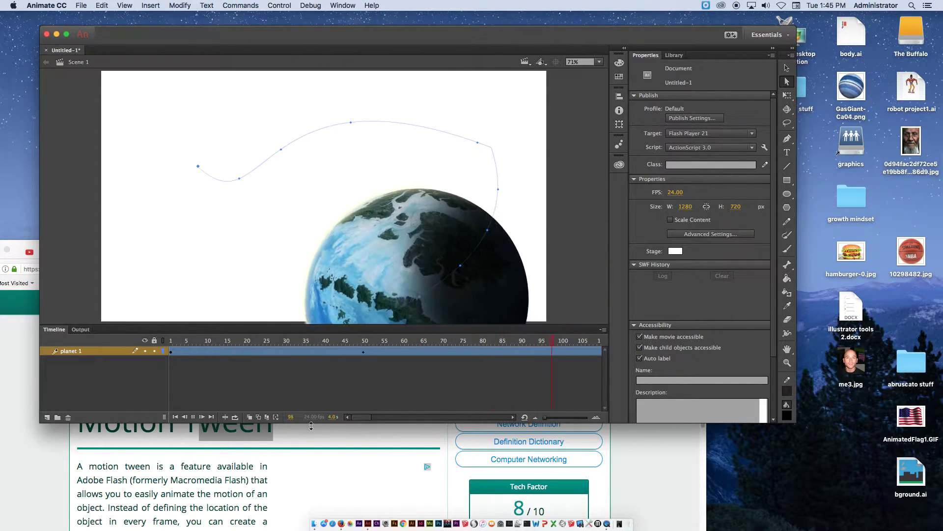
pyautogui.click(193, 416)
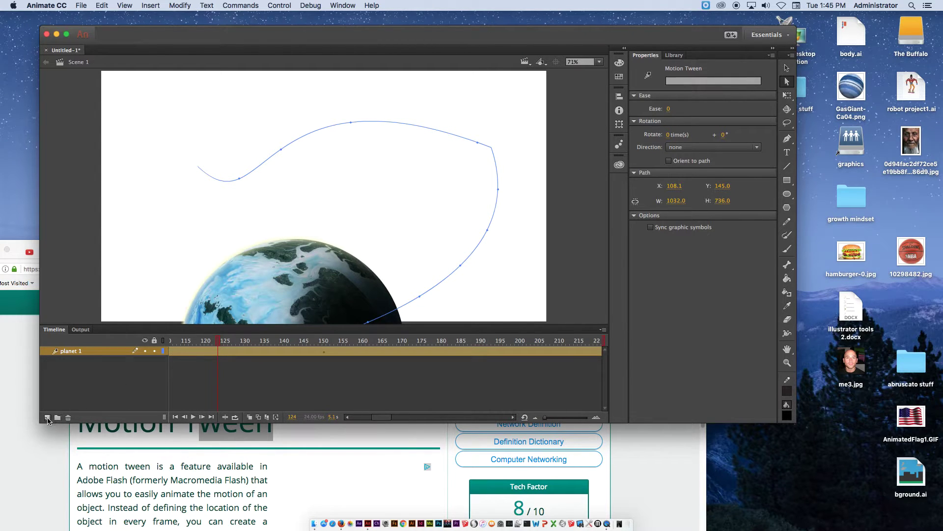
# Add a new layer above planet 1 and name it 'plaent 2'.
pyautogui.click(47, 417)
pyautogui.doubleClick(79, 352)
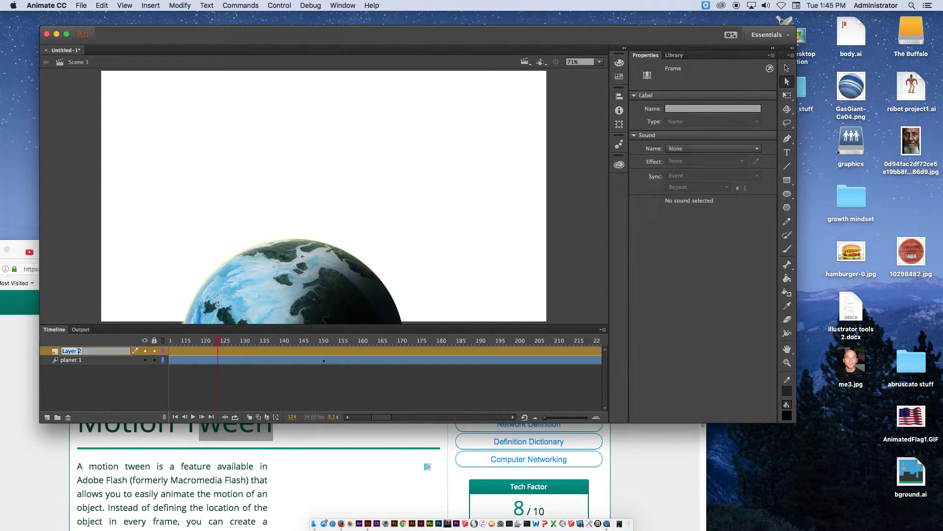
pyautogui.write('plaent')
pyautogui.press('Return')
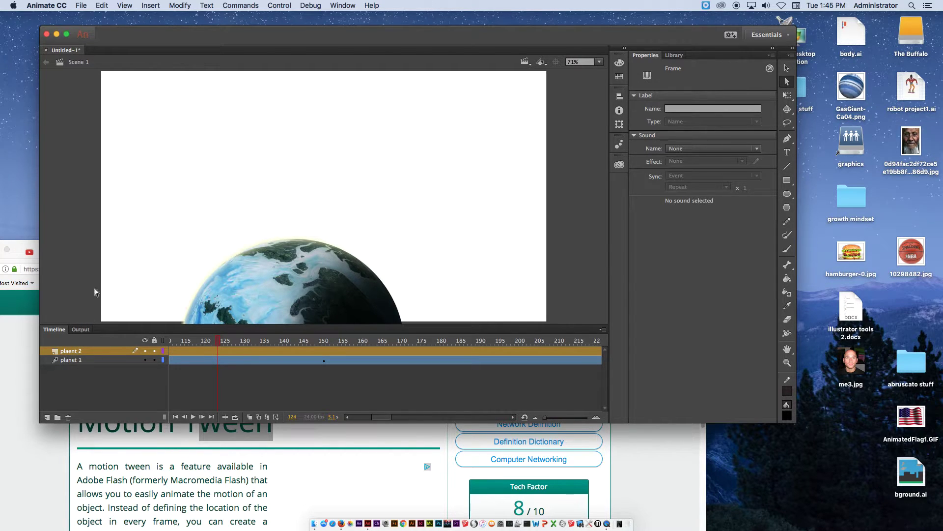
# Import the orange planet_stock PNG onto the stage at frame 1 of plaent 2.
pyautogui.click(175, 416)
pyautogui.click(170, 351)
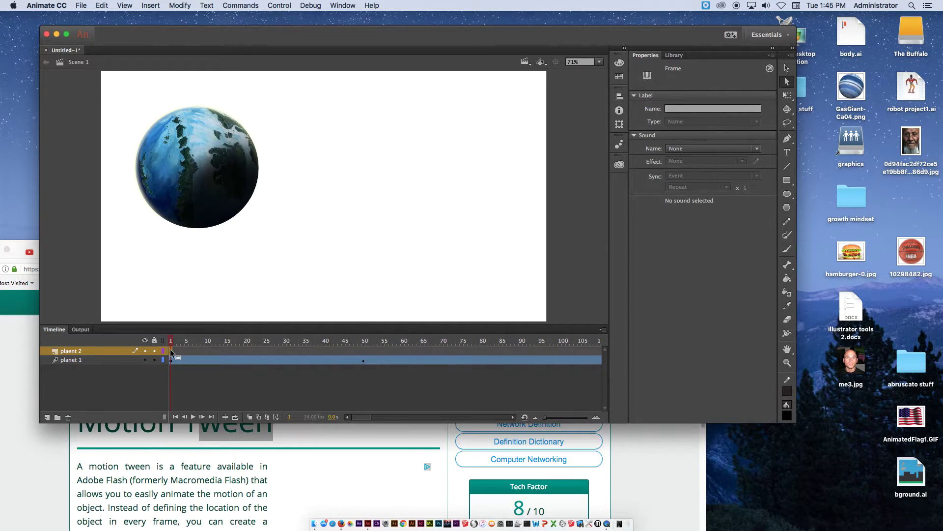
pyautogui.click(81, 5)
pyautogui.moveTo(126, 132)
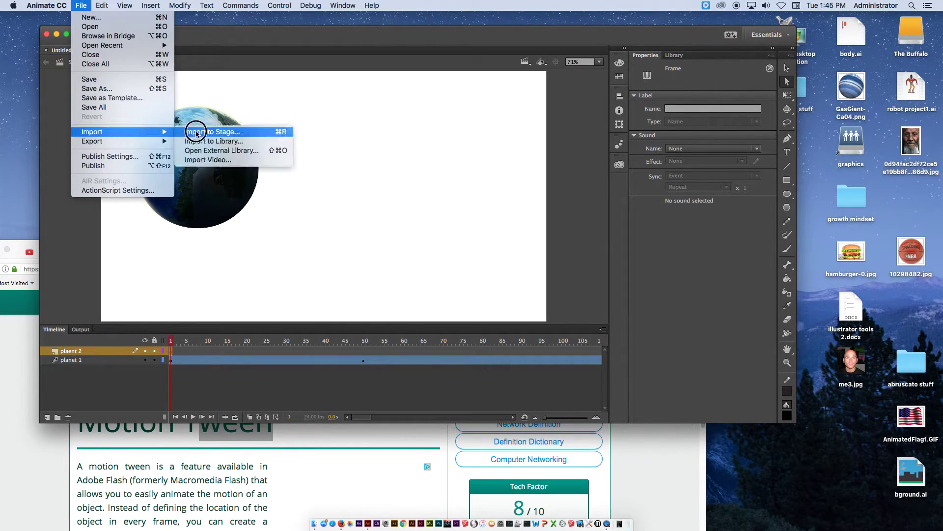
pyautogui.click(198, 133)
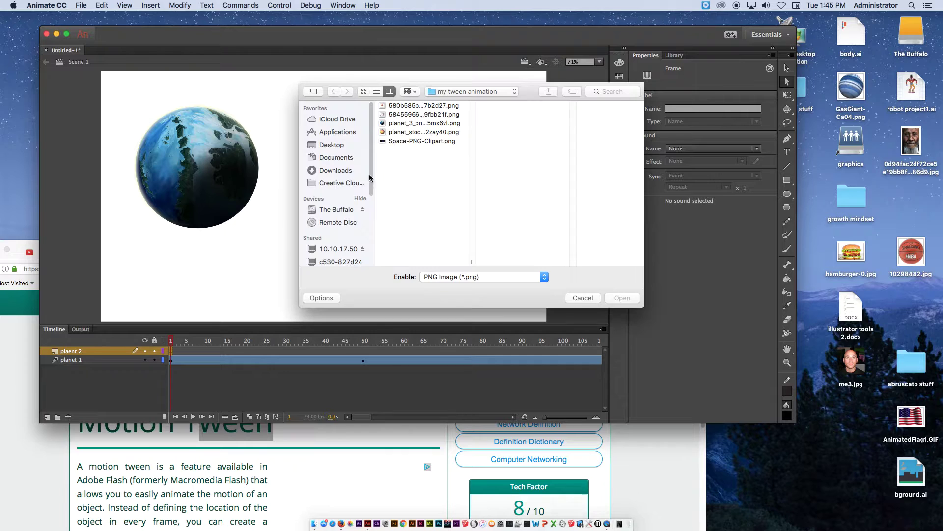
pyautogui.click(402, 132)
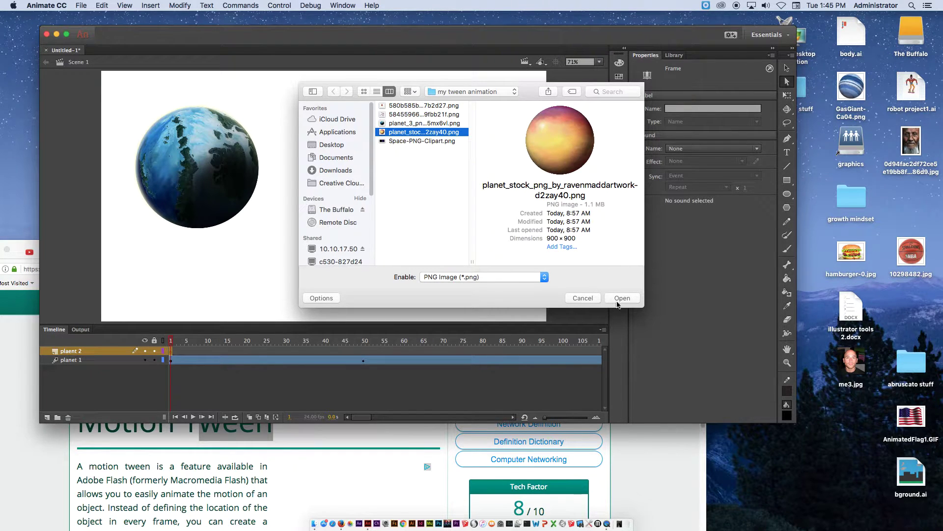
pyautogui.click(621, 297)
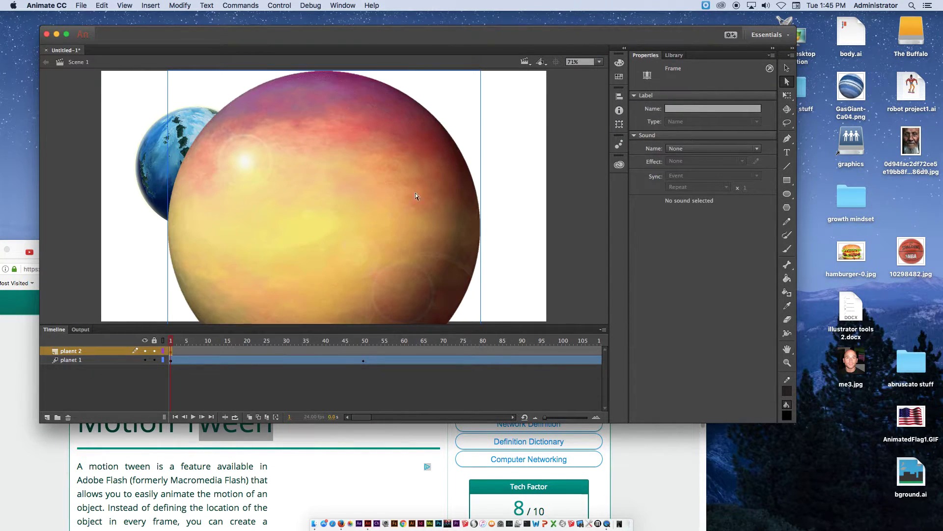
# Scale the orange planet down to 89.3 × 89.3 px, just off stage at X -109, Y 12.
pyautogui.click(787, 95)
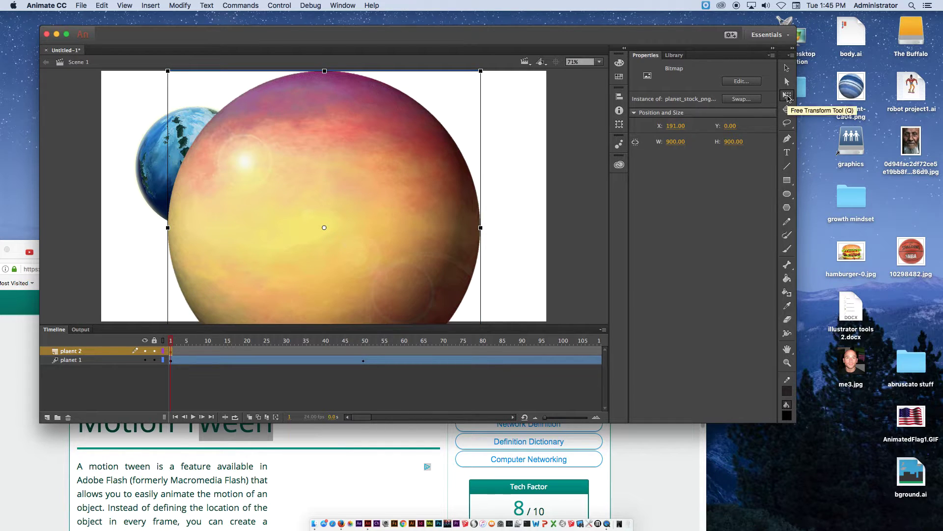
pyautogui.moveTo(484, 71); pyautogui.dragTo(86, 88)
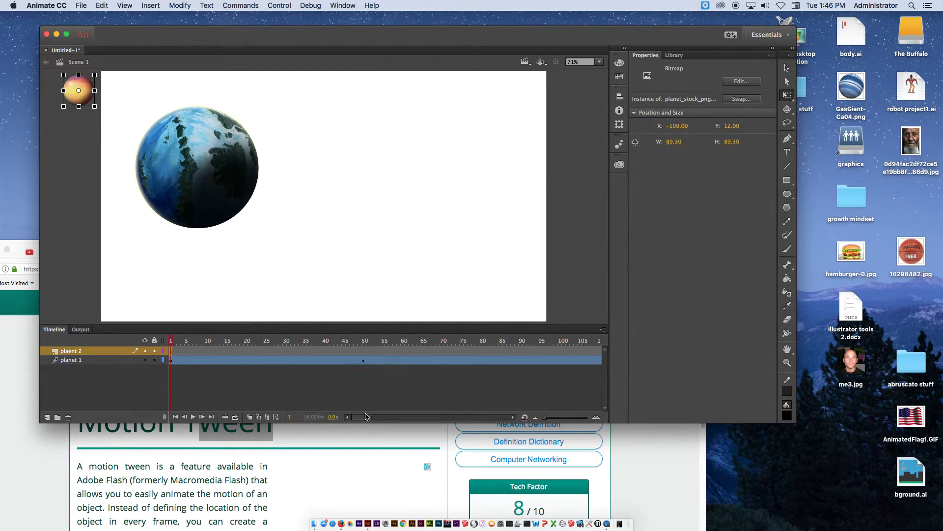
pyautogui.moveTo(366, 416); pyautogui.dragTo(404, 417)
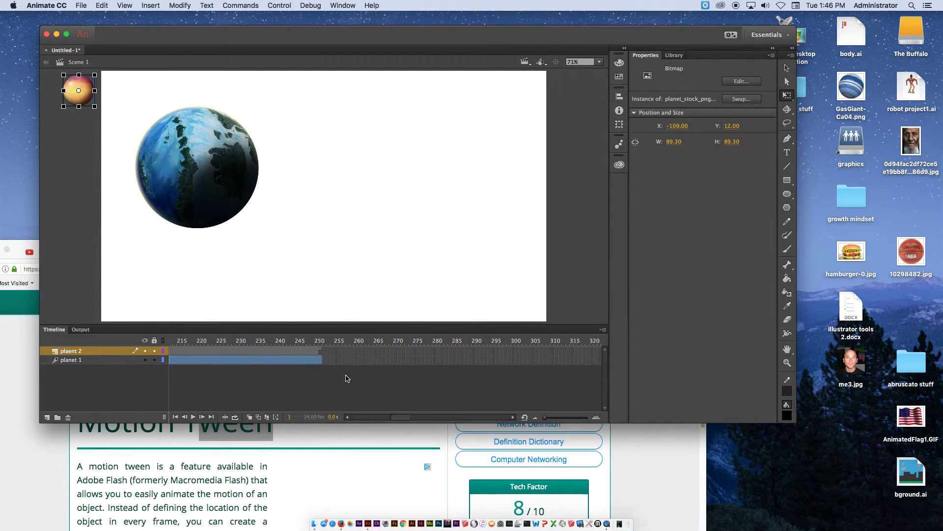
# Move the playhead to frame 242 on the plaent 2 layer.
pyautogui.click(306, 349)
pyautogui.moveTo(296, 349); pyautogui.dragTo(285, 352)
pyautogui.click(285, 351)
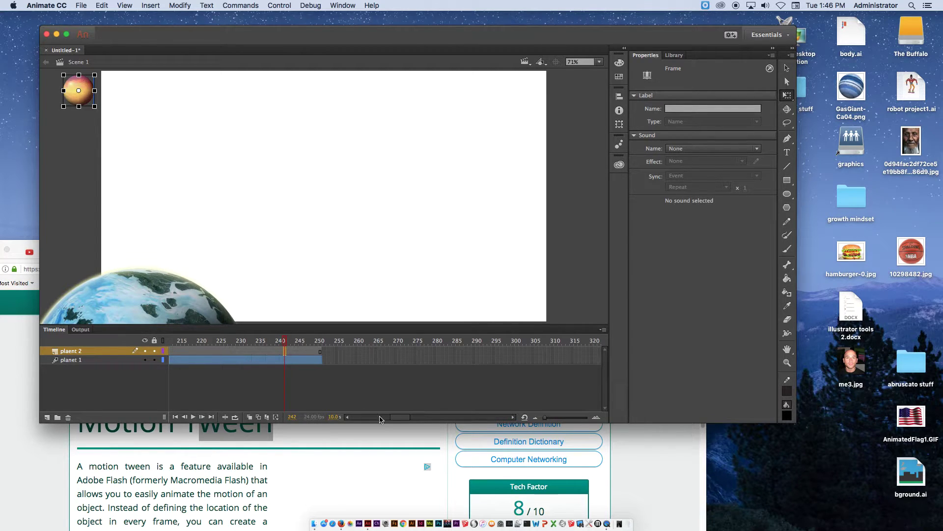
pyautogui.click(398, 418)
pyautogui.moveTo(398, 418); pyautogui.dragTo(387, 418)
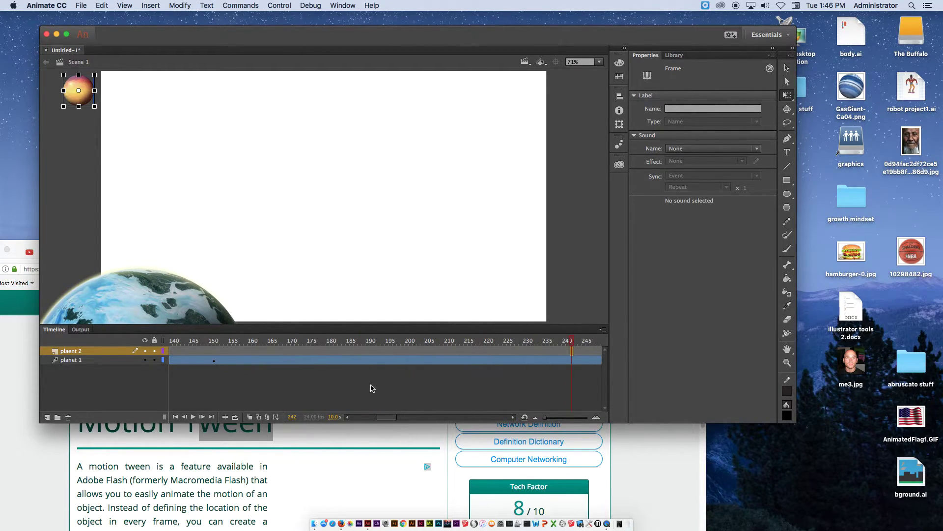
# Create a motion tween on the plaent 2 layer's frames, then deselect the tween.
pyautogui.click(327, 351)
pyautogui.rightClick(336, 350)
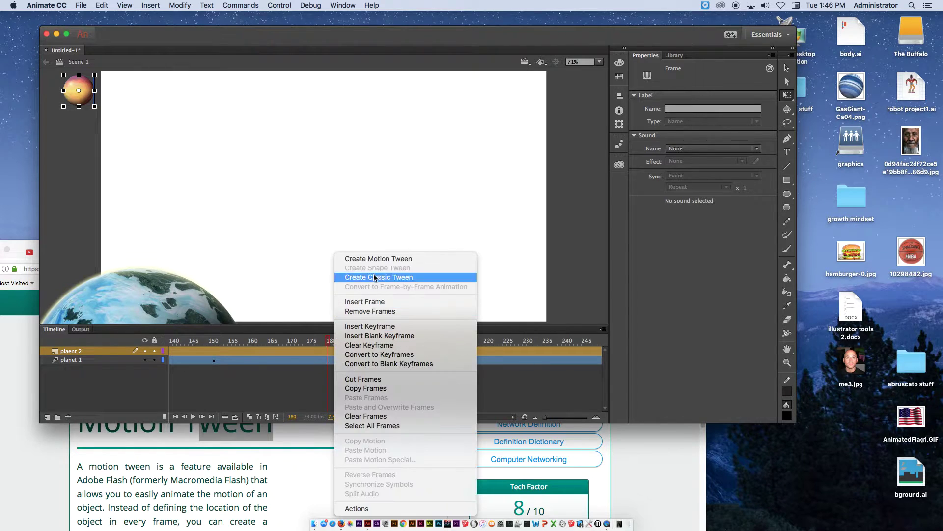
pyautogui.click(379, 260)
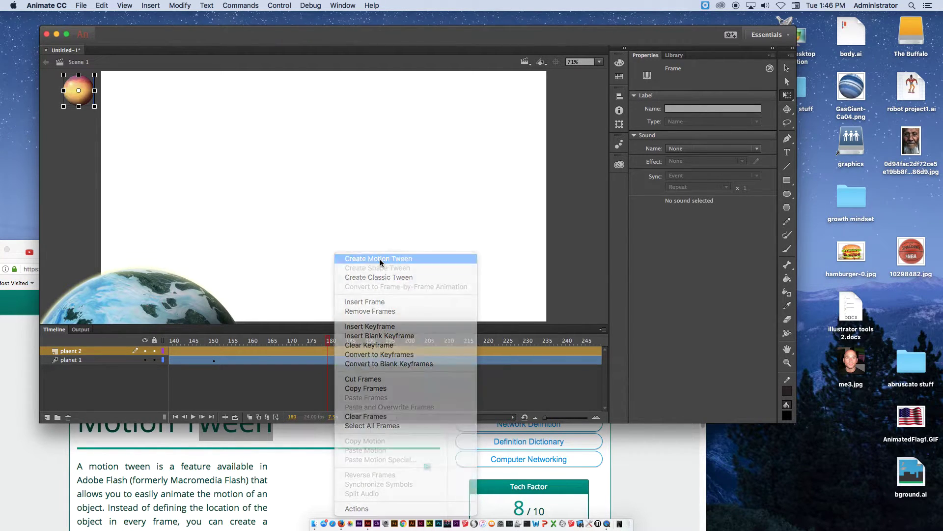
pyautogui.click(277, 377)
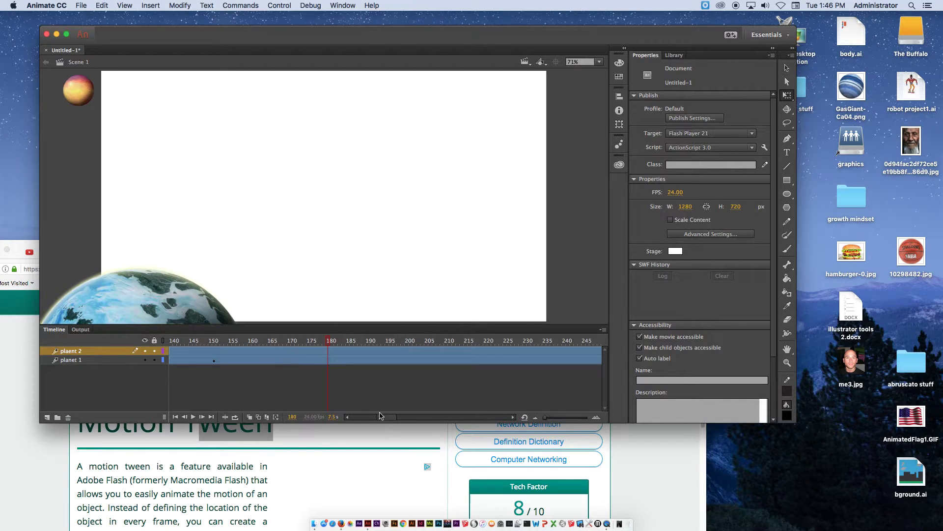
pyautogui.moveTo(382, 417); pyautogui.dragTo(369, 418)
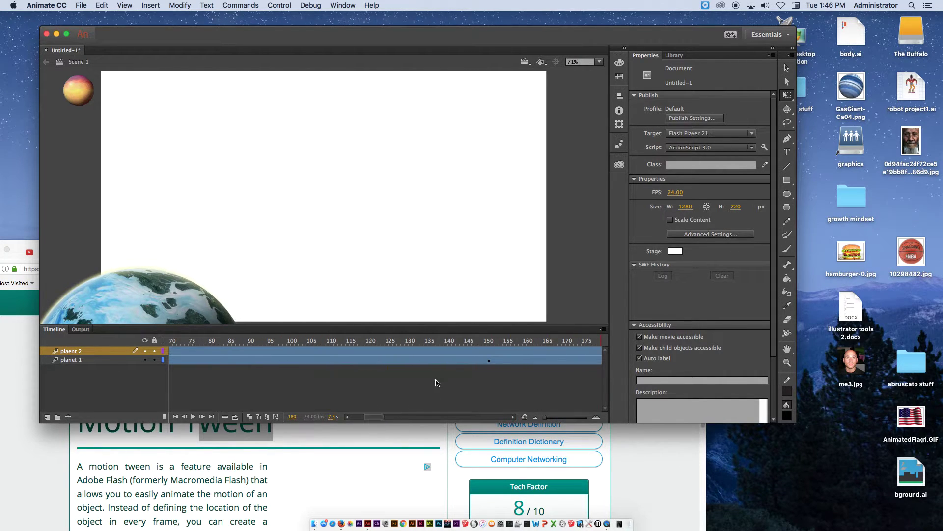
# At frame 151, move the orange planet to the stage's upper right edge.
pyautogui.click(490, 352)
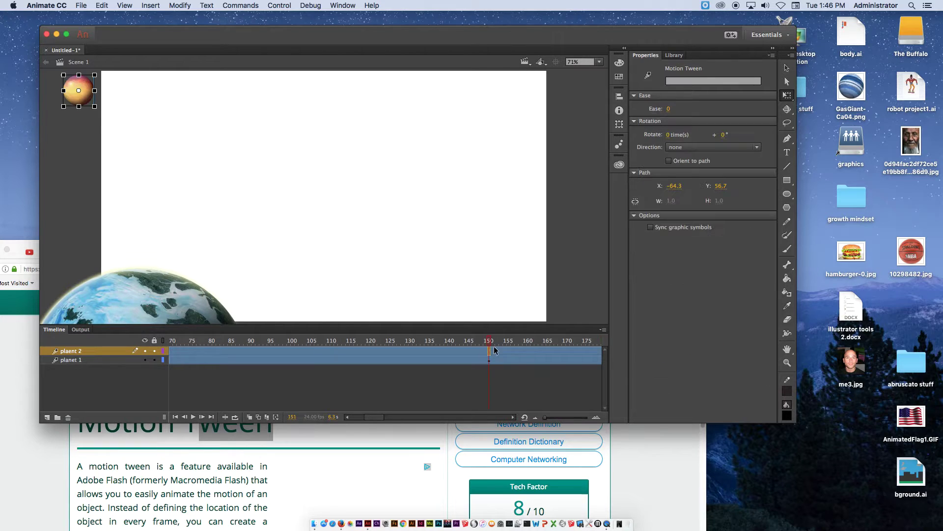
pyautogui.moveTo(86, 100); pyautogui.dragTo(592, 297)
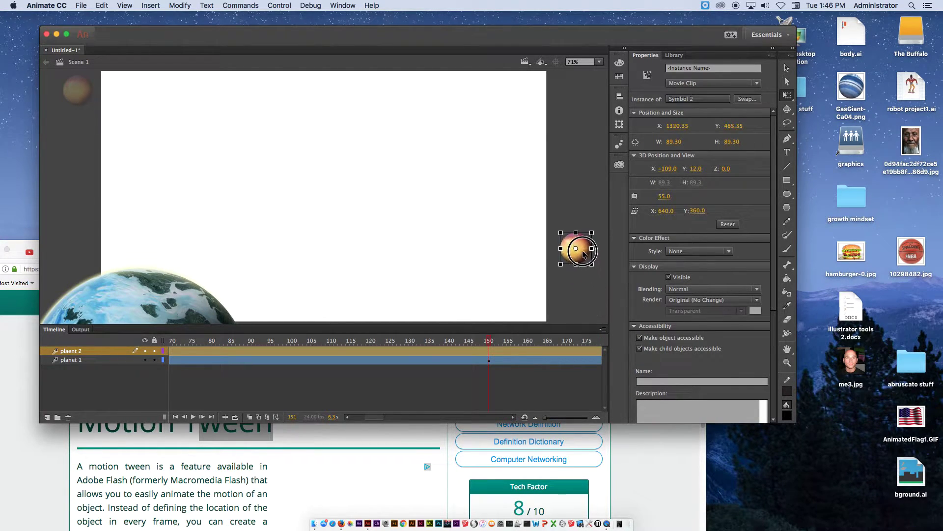
pyautogui.moveTo(583, 254); pyautogui.dragTo(580, 186)
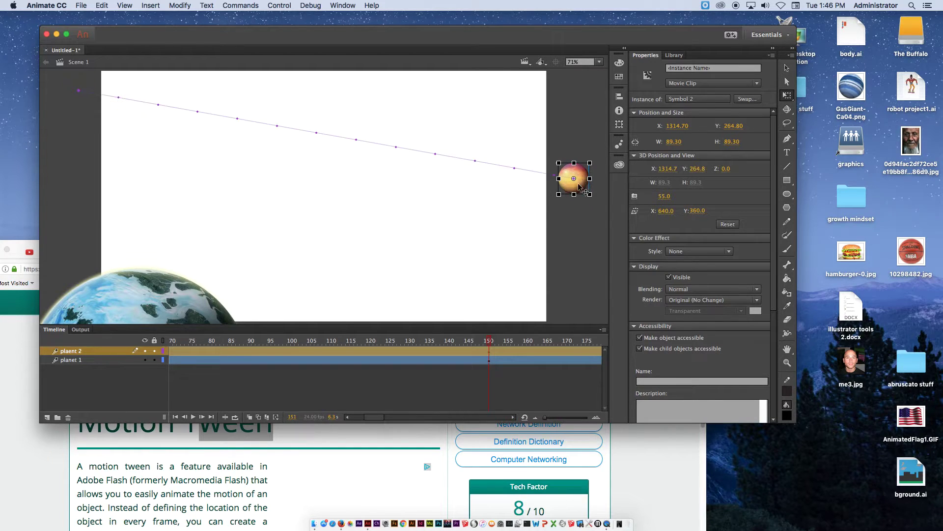
pyautogui.moveTo(373, 422); pyautogui.dragTo(392, 417)
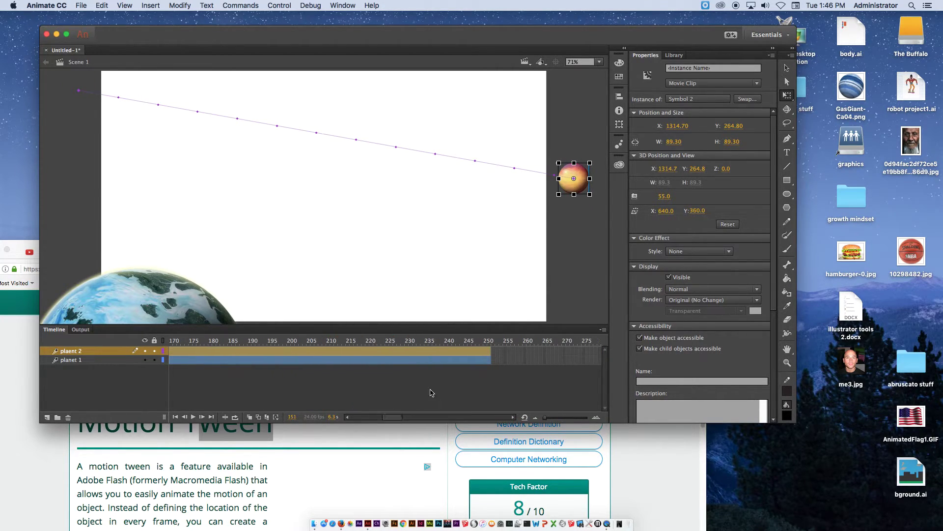
# At frame 250, bring the planet back to the lower left, undoing the rotation, and play the animation.
pyautogui.click(489, 350)
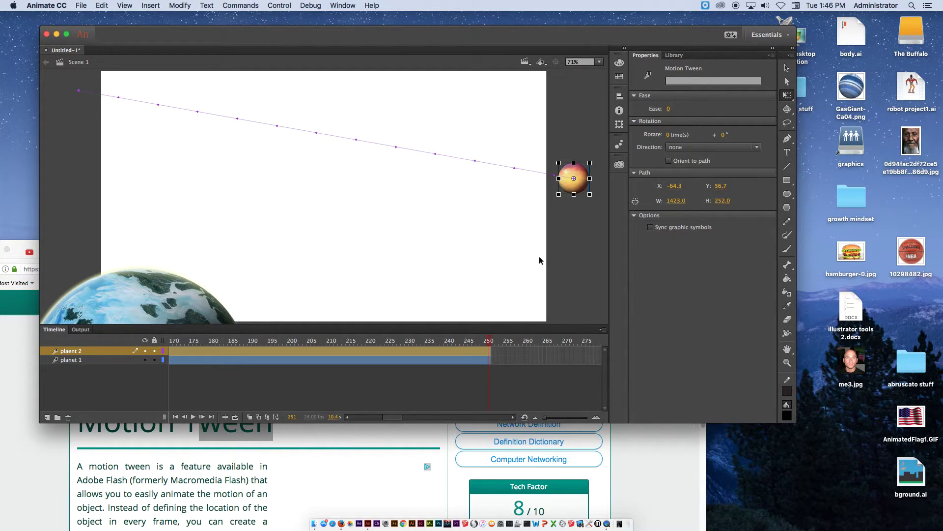
pyautogui.moveTo(584, 195); pyautogui.dragTo(142, 118)
pyautogui.hotkey('ctrl', 'z')
pyautogui.moveTo(162, 227); pyautogui.dragTo(147, 182)
pyautogui.click(194, 416)
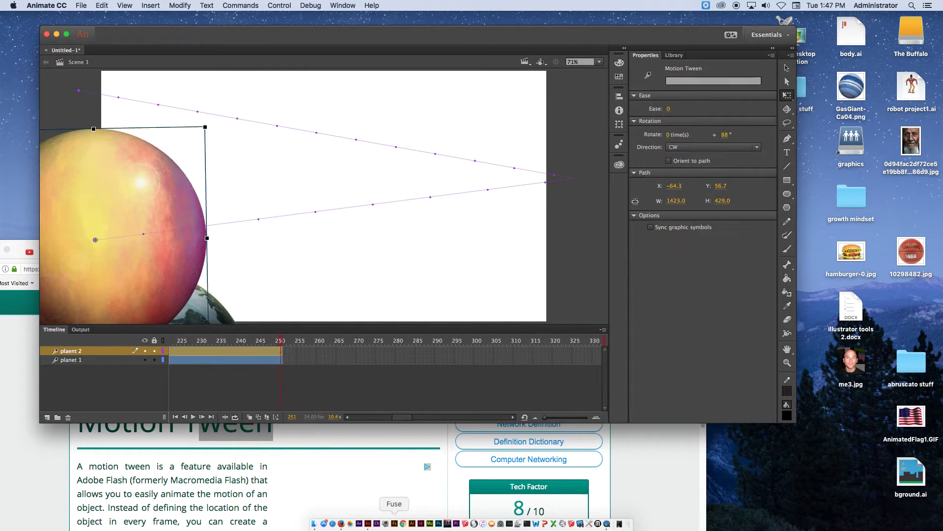
# Add a layer named 'space' below planet 1 and select its first frame.
pyautogui.click(47, 417)
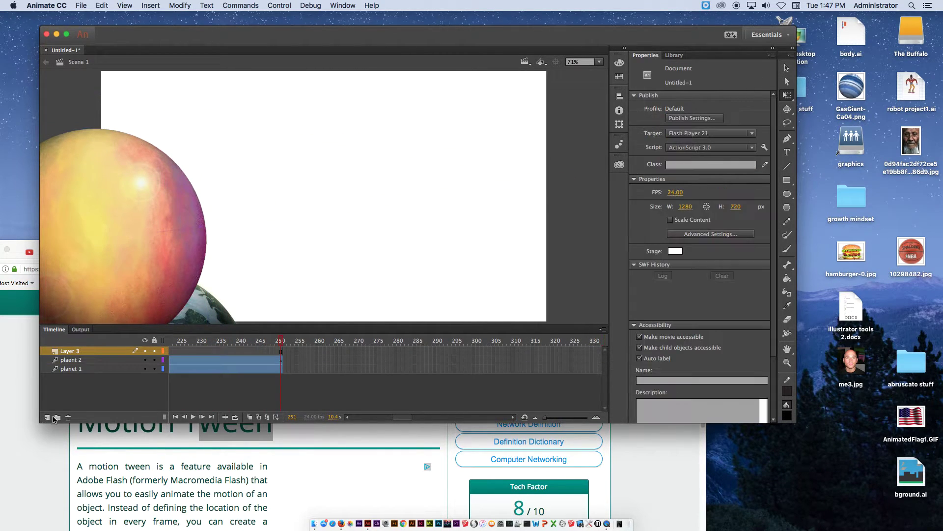
pyautogui.moveTo(93, 352); pyautogui.dragTo(77, 373)
pyautogui.doubleClick(73, 370)
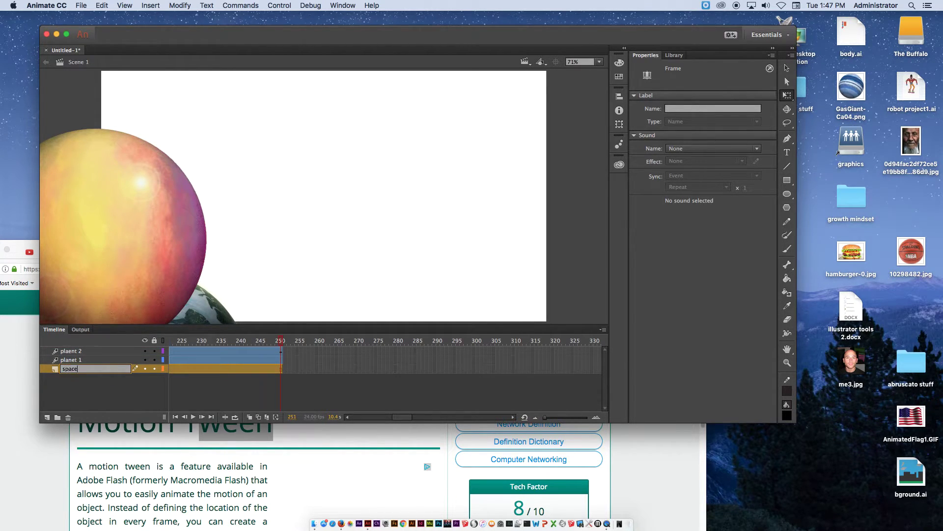
pyautogui.press('Return')
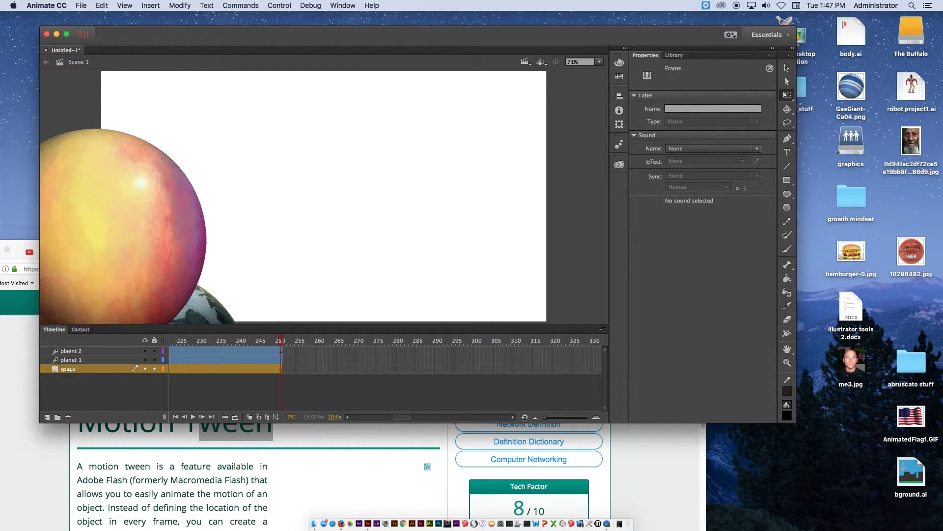
pyautogui.click(176, 417)
pyautogui.click(175, 369)
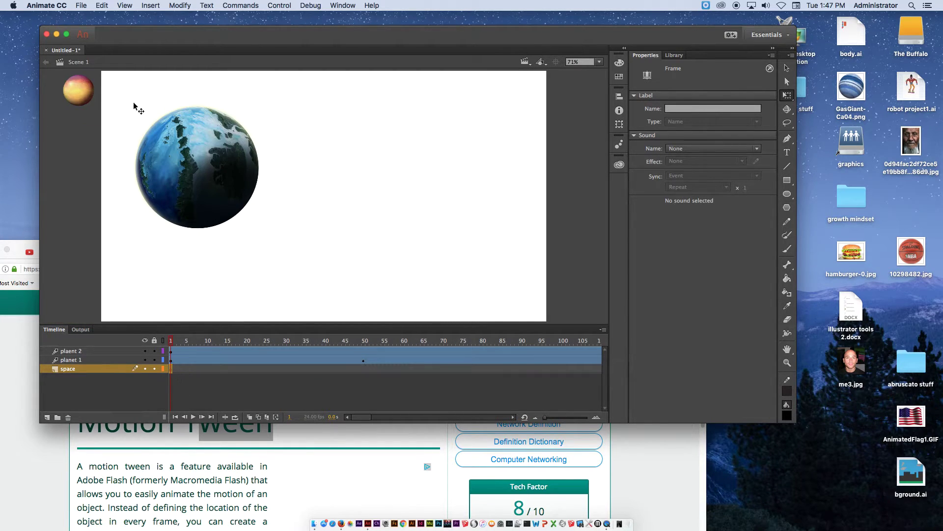
# Import Space-PNG-Clipart.png onto the stage on the space layer.
pyautogui.click(81, 5)
pyautogui.moveTo(117, 131)
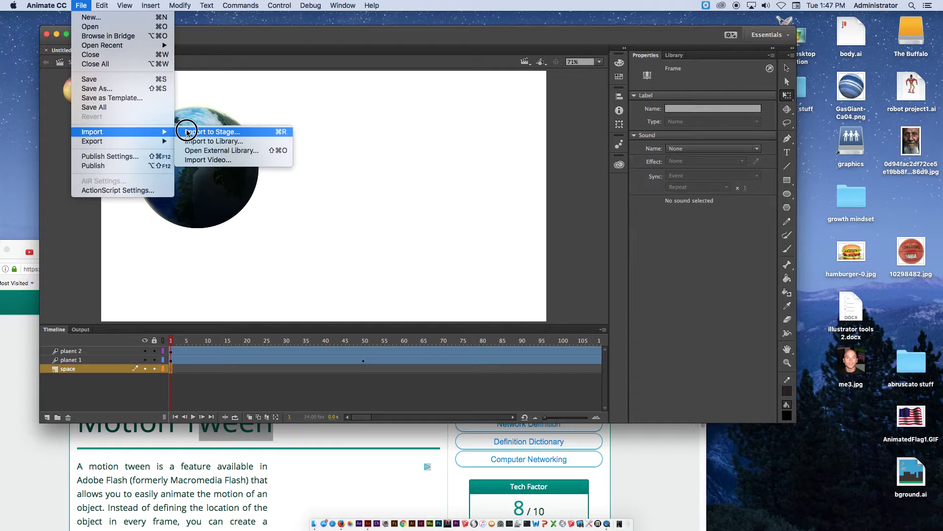
pyautogui.click(186, 131)
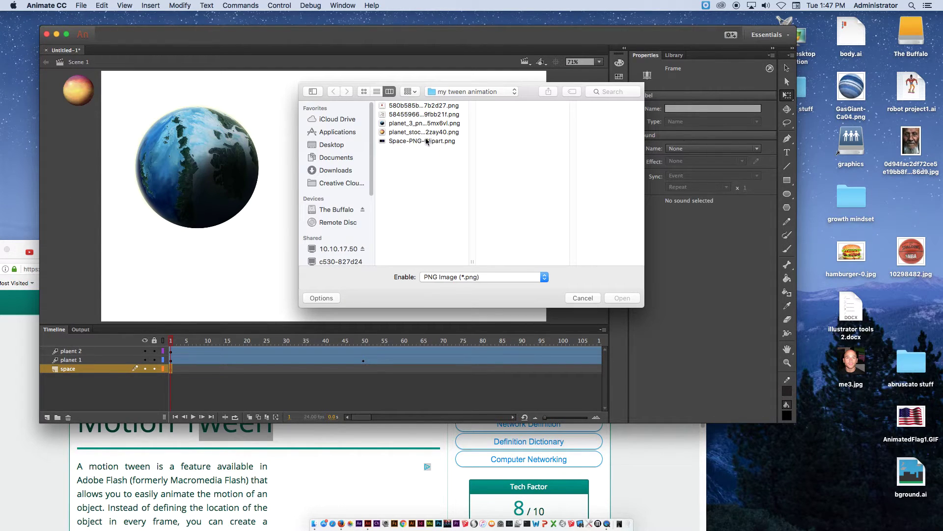
pyautogui.click(427, 141)
pyautogui.click(622, 299)
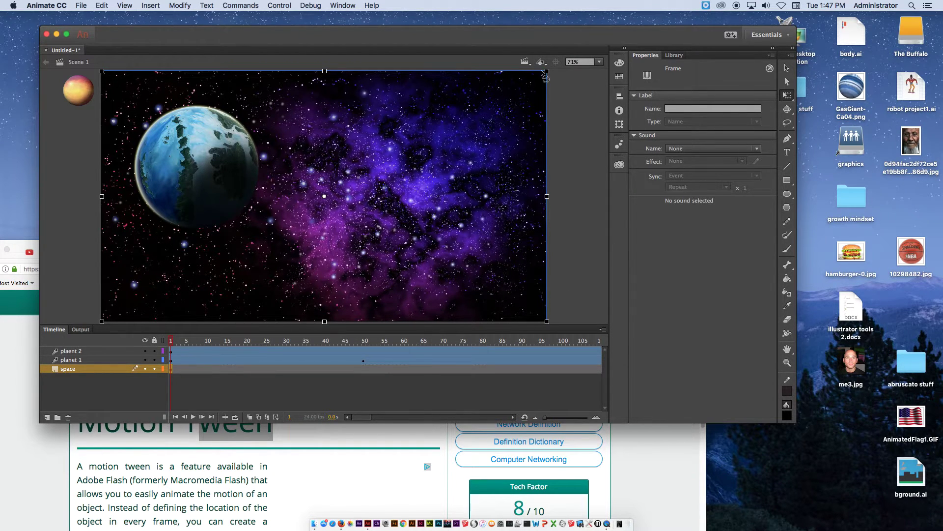
# Scale the starfield up to 2350.95 × 1322.40 px and position it to cover the whole stage.
pyautogui.moveTo(547, 71); pyautogui.dragTo(878, 6)
pyautogui.moveTo(456, 265); pyautogui.dragTo(373, 278)
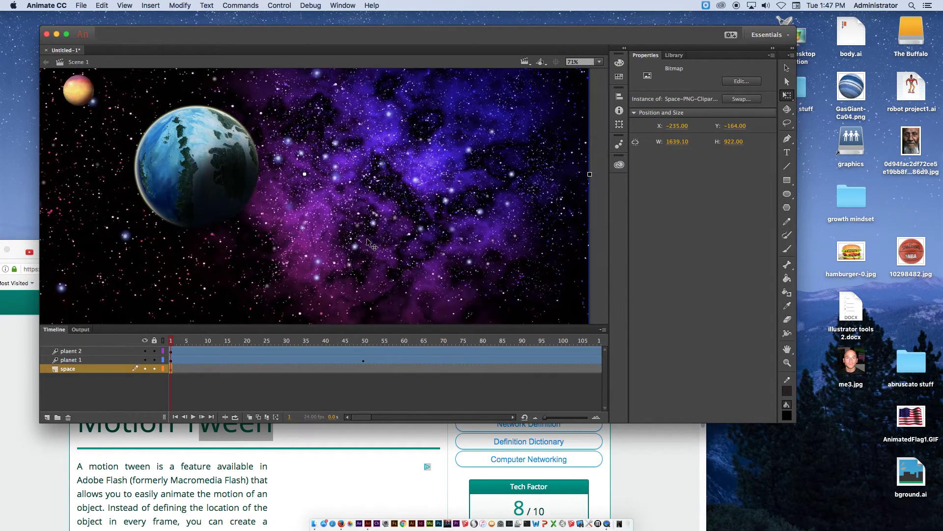
pyautogui.press('super+minus')
pyautogui.press('super+minus')
pyautogui.moveTo(225, 117); pyautogui.dragTo(286, 93)
pyautogui.moveTo(200, 134); pyautogui.dragTo(142, 231)
pyautogui.moveTo(222, 227)
pyautogui.mouseDown()
pyautogui.moveTo(210, 219)
pyautogui.moveTo(228, 190)
pyautogui.moveTo(231, 239)
pyautogui.mouseUp()
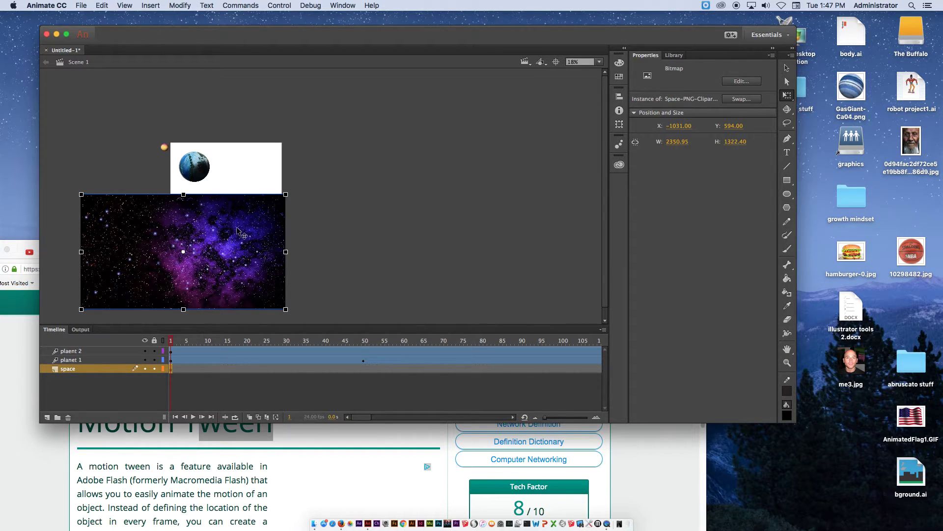
pyautogui.moveTo(239, 229); pyautogui.dragTo(239, 176)
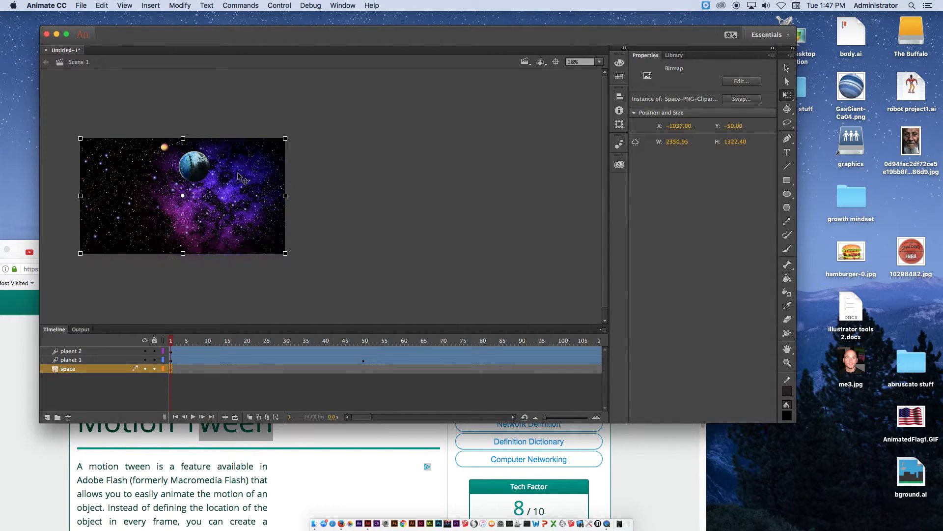
pyautogui.click(422, 368)
pyautogui.moveTo(368, 418)
pyautogui.mouseDown()
pyautogui.moveTo(405, 417)
pyautogui.moveTo(383, 420)
pyautogui.mouseUp()
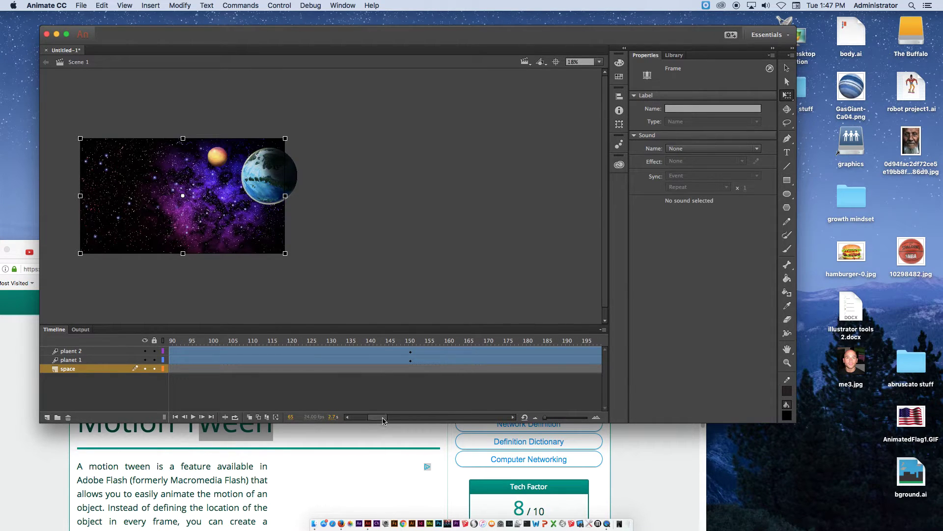
# Add a motion tween to the starfield background on the space layer.
pyautogui.click(411, 370)
pyautogui.rightClick(412, 374)
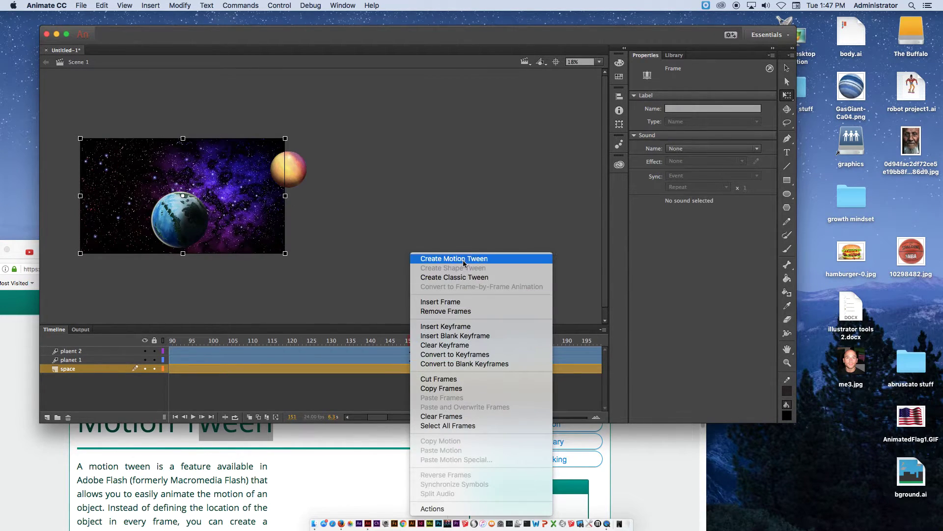
pyautogui.click(463, 259)
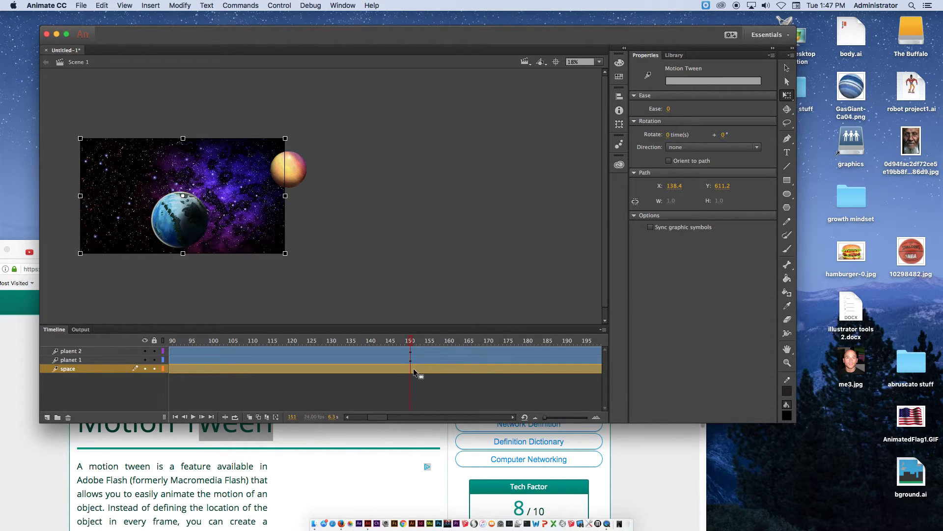
pyautogui.moveTo(379, 417); pyautogui.dragTo(400, 418)
# At frame 251, enlarge the starfield to 3062.80 × 1722.85 px, shift it up-right, and replay from the start.
pyautogui.click(426, 372)
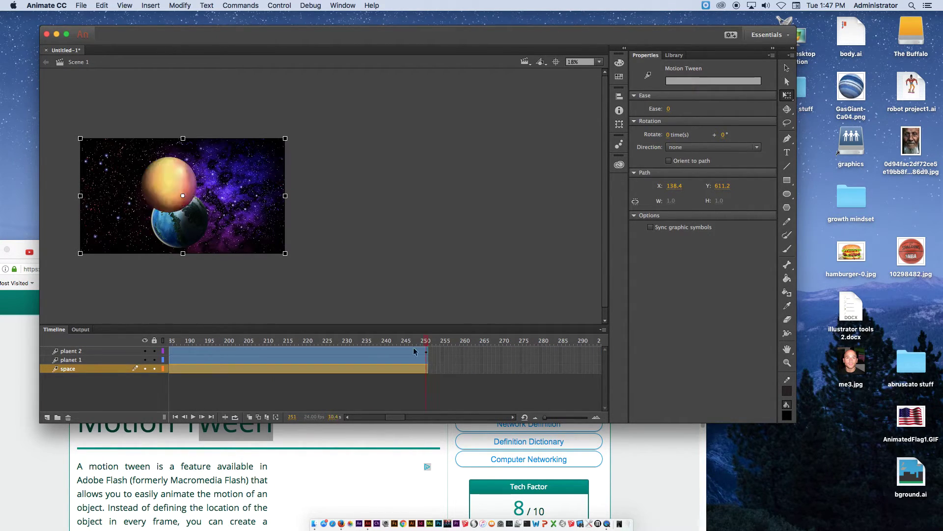
pyautogui.moveTo(285, 138); pyautogui.dragTo(348, 90)
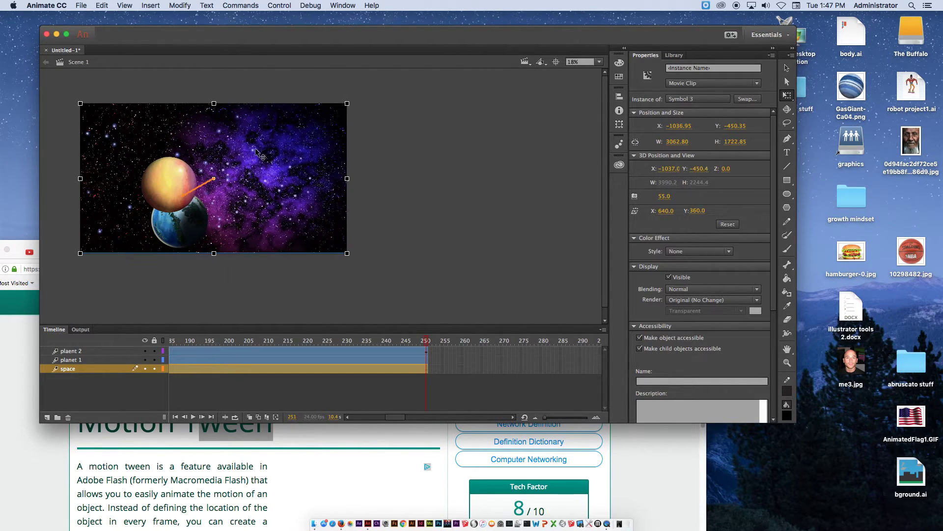
pyautogui.moveTo(260, 152); pyautogui.dragTo(317, 133)
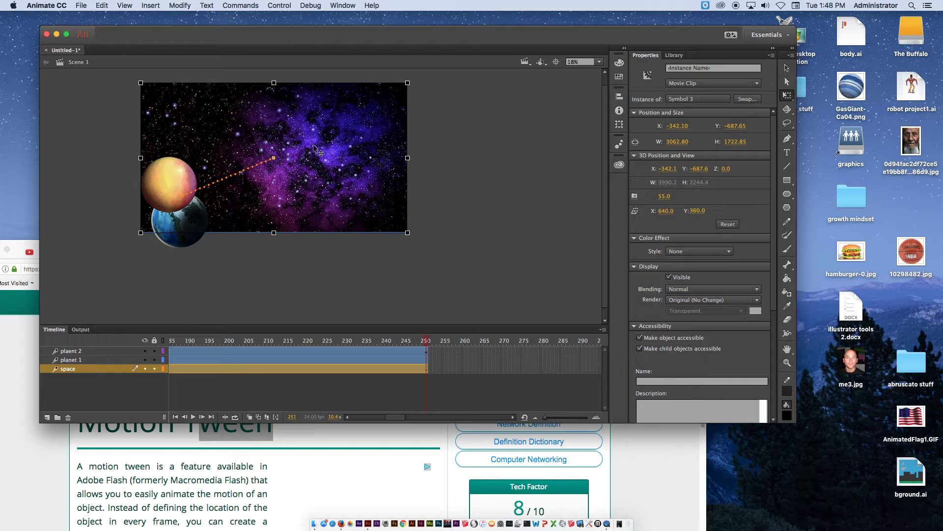
pyautogui.click(175, 416)
pyautogui.click(192, 416)
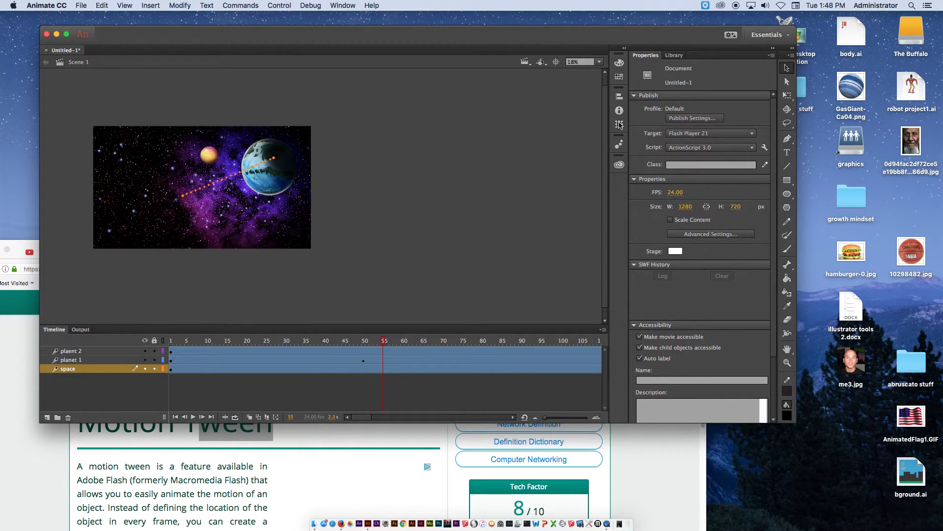
pyautogui.click(256, 350)
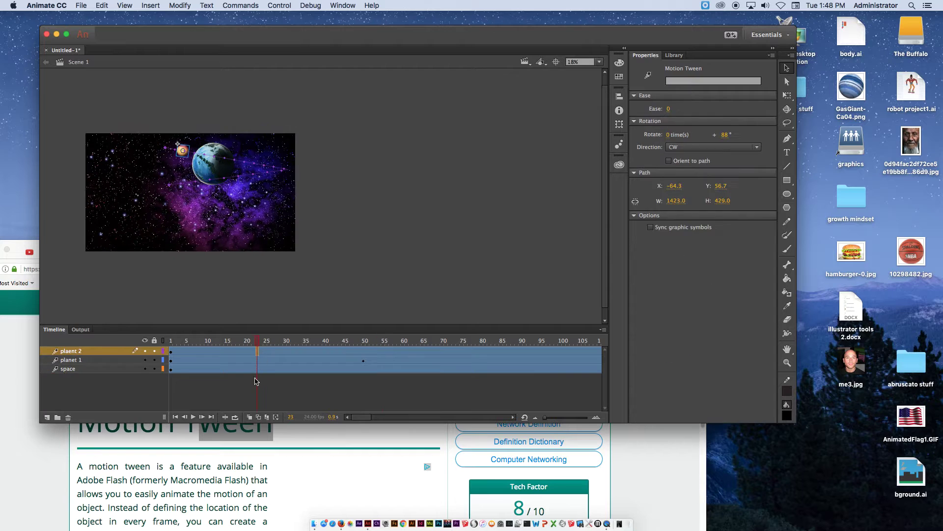
pyautogui.click(239, 394)
pyautogui.click(145, 369)
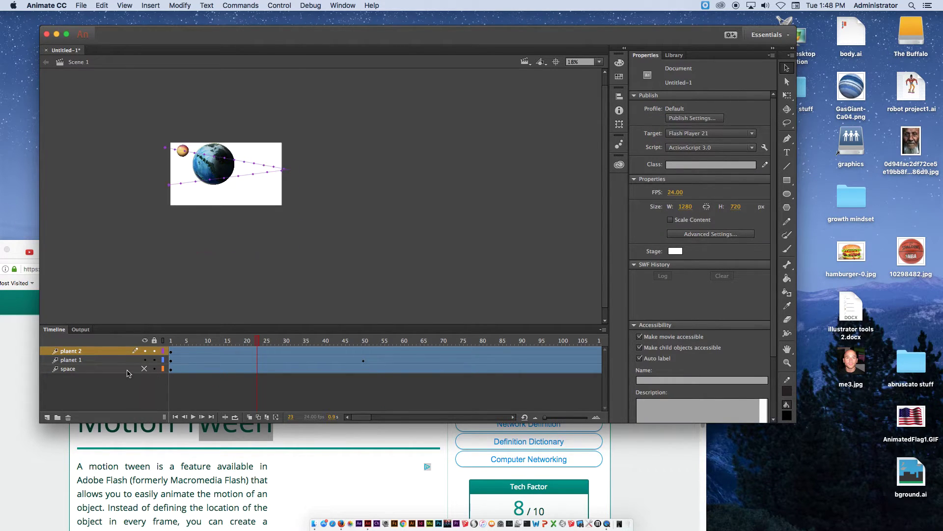
pyautogui.click(131, 371)
pyautogui.click(145, 368)
pyautogui.click(213, 387)
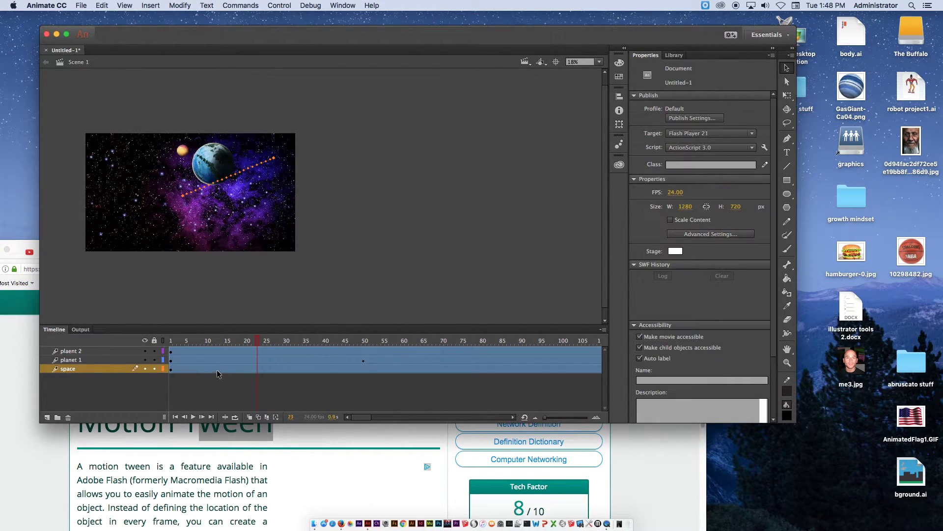
pyautogui.click(207, 346)
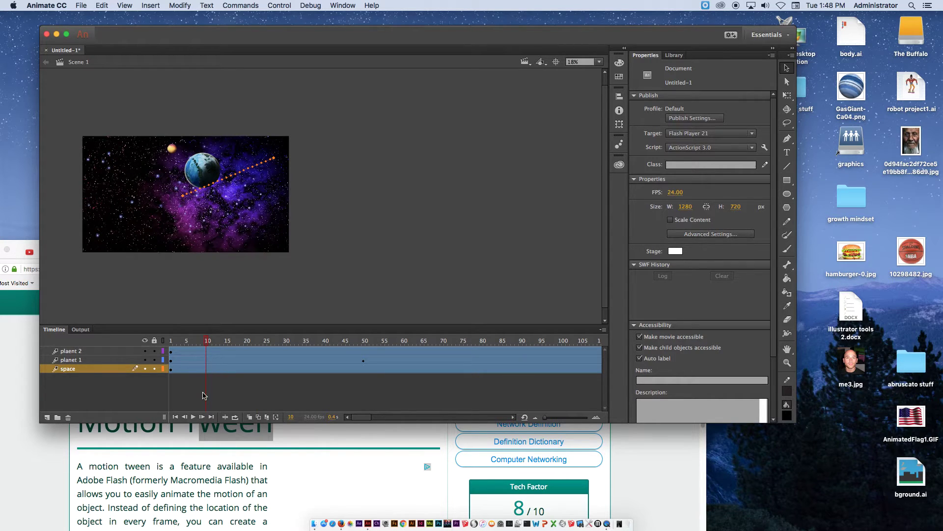
pyautogui.click(194, 416)
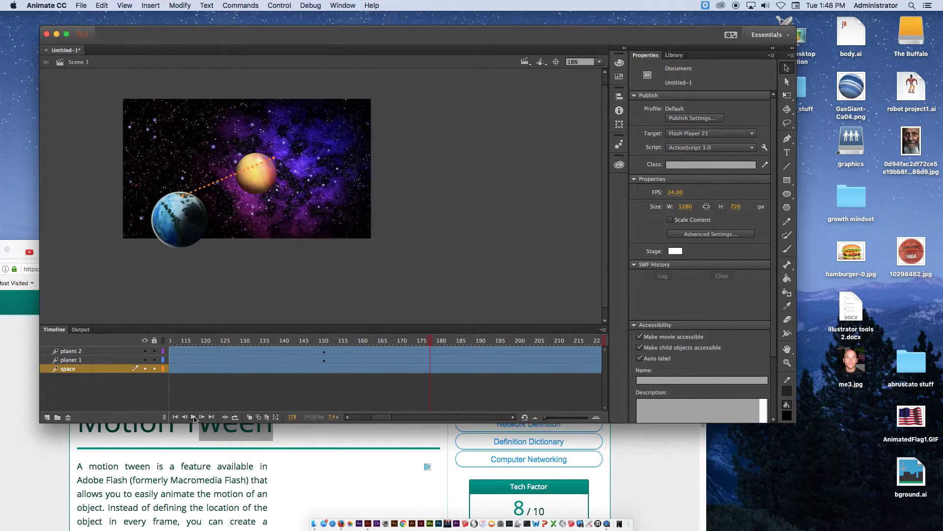
pyautogui.click(287, 5)
# Run Control > Test to export and play Untitled-1.swf, then close the player window.
pyautogui.moveTo(238, 4)
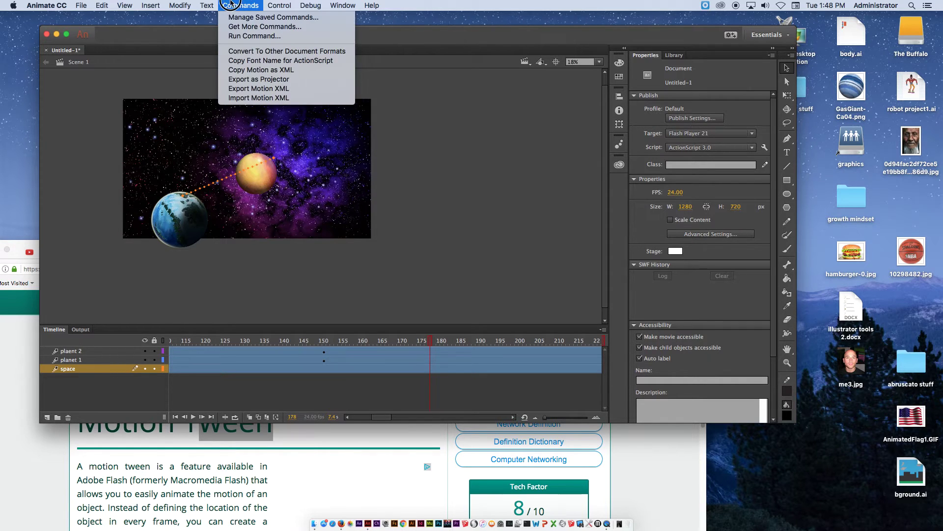
pyautogui.moveTo(279, 5)
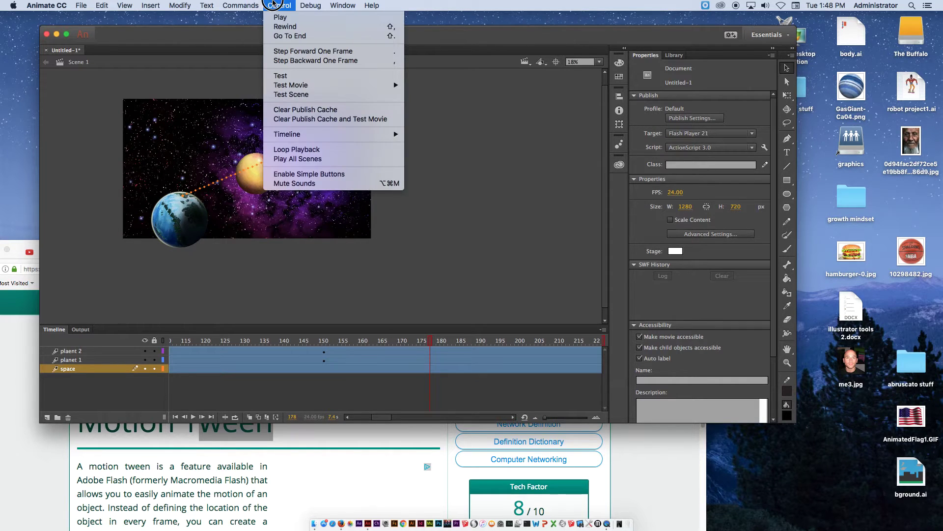
pyautogui.click(293, 77)
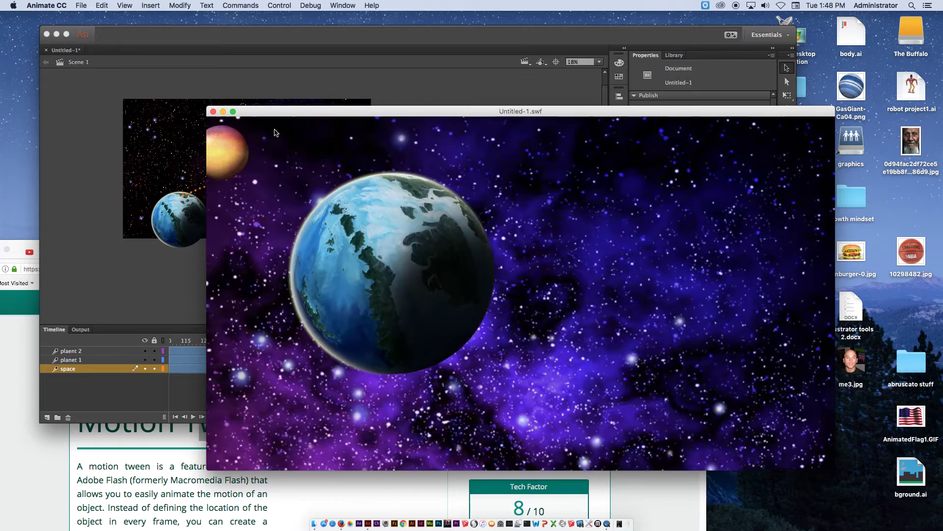
pyautogui.click(213, 112)
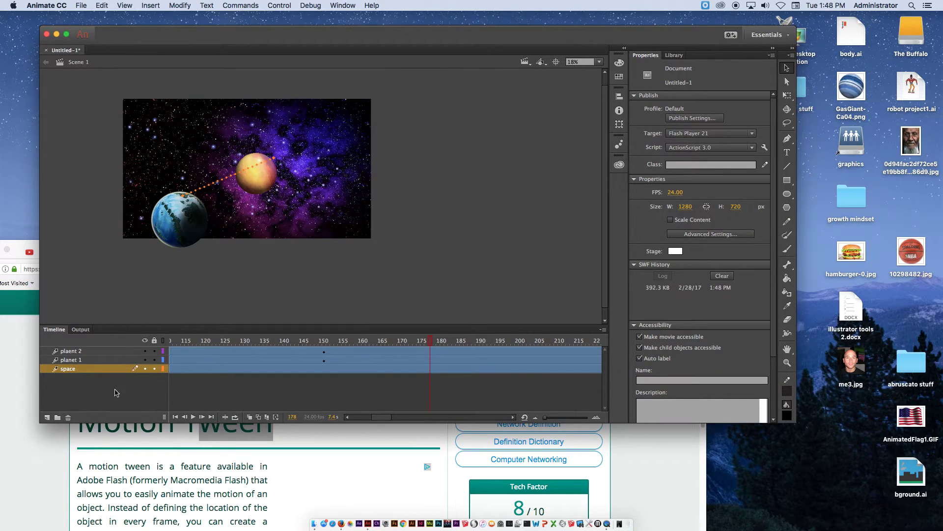
# Add a new layer at the top of the stack named 'lebron'.
pyautogui.click(47, 418)
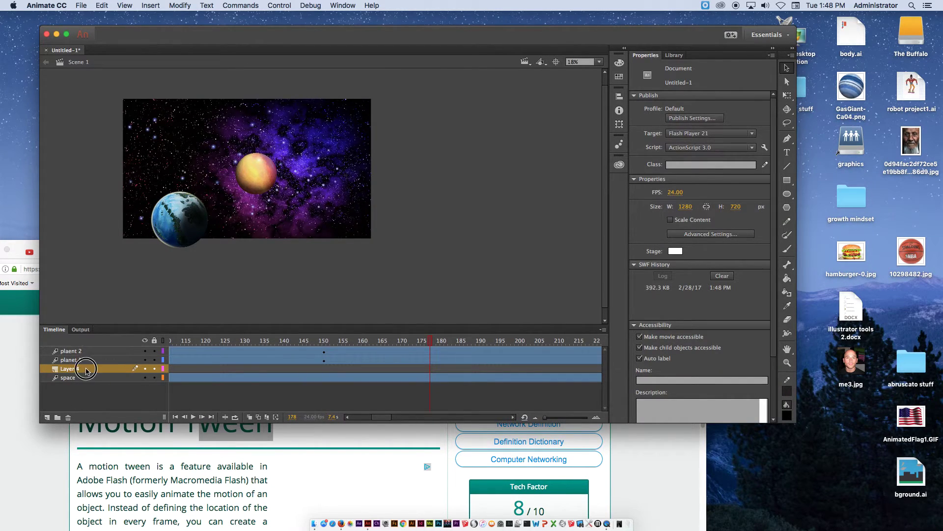
pyautogui.moveTo(86, 370); pyautogui.dragTo(91, 352)
pyautogui.doubleClick(75, 352)
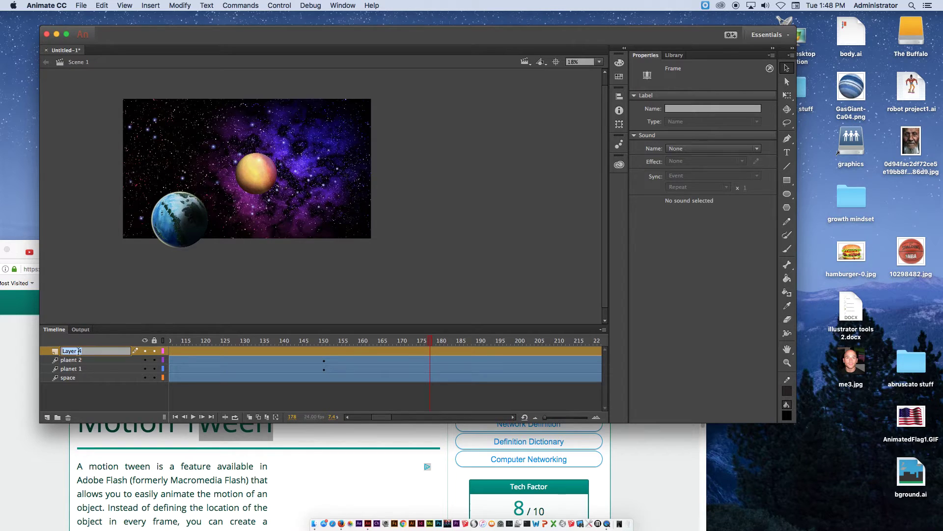
pyautogui.write('lebron')
pyautogui.press('Return')
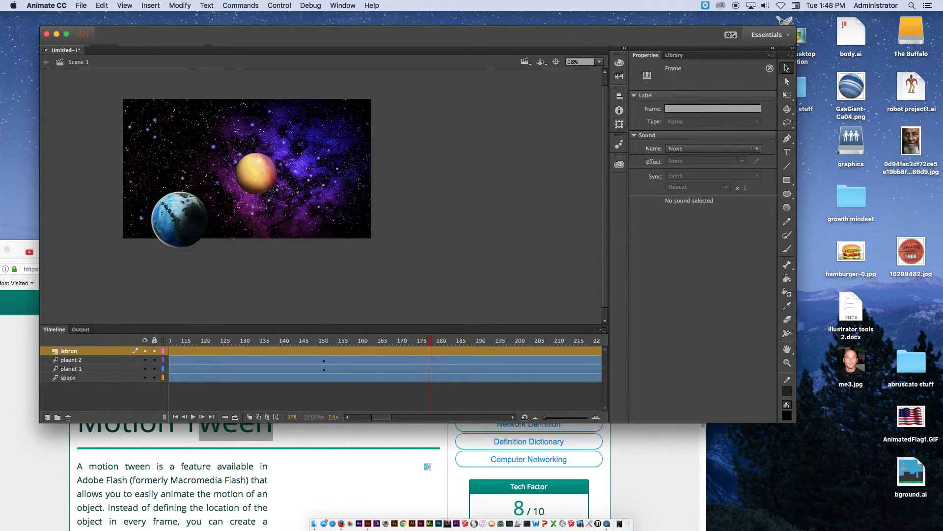
# Import the LeBron PNG from the tween animation folder onto the stage.
pyautogui.click(81, 6)
pyautogui.moveTo(148, 131)
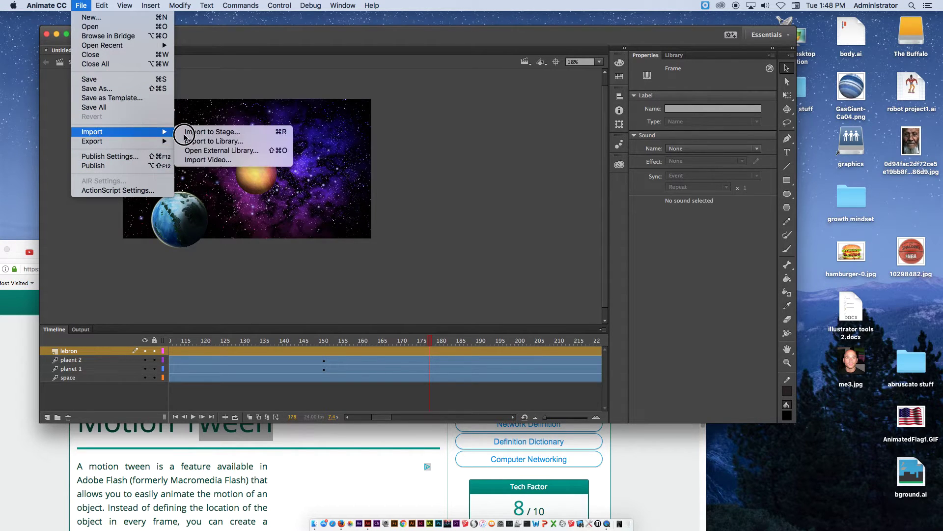
pyautogui.click(209, 134)
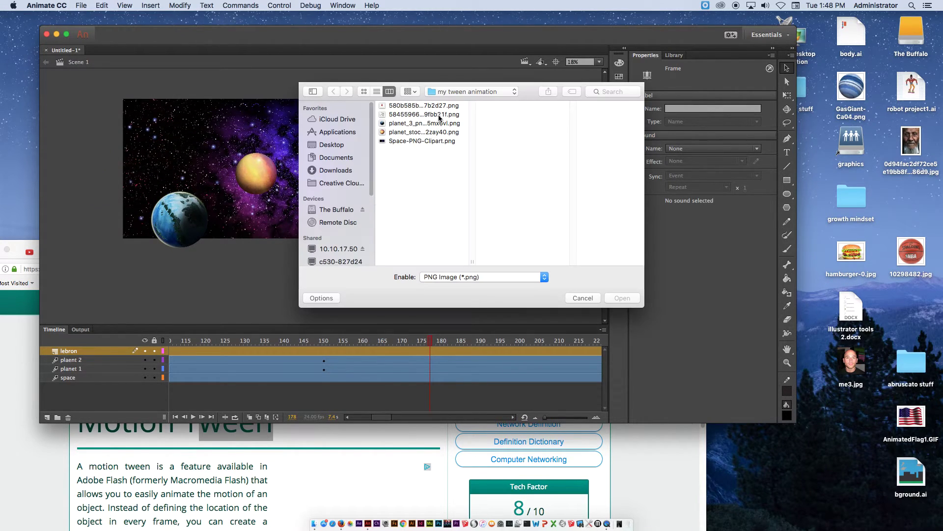
pyautogui.click(445, 107)
pyautogui.click(440, 115)
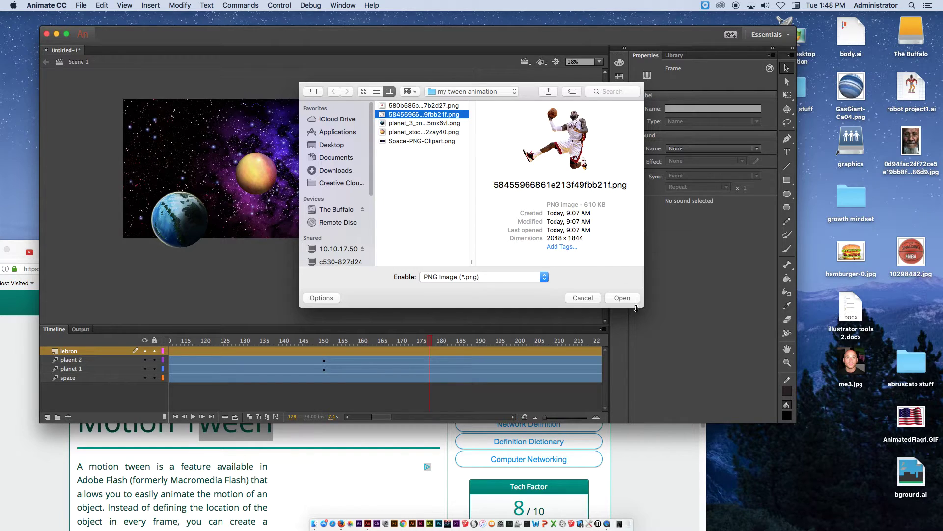
pyautogui.click(622, 298)
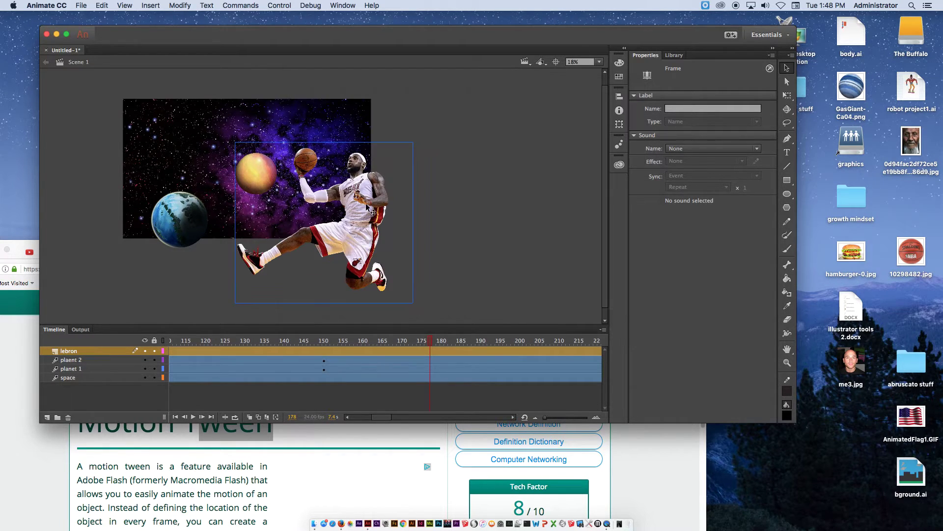
# Shrink the LeBron image to 755.45 × 680.20 px and place it off the stage's lower right.
pyautogui.click(391, 177)
pyautogui.click(786, 95)
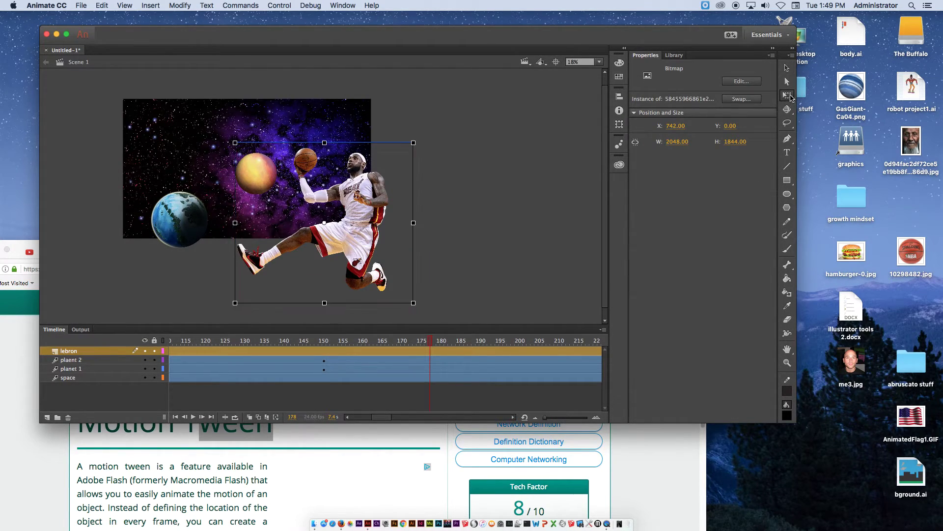
pyautogui.moveTo(411, 143); pyautogui.dragTo(408, 248)
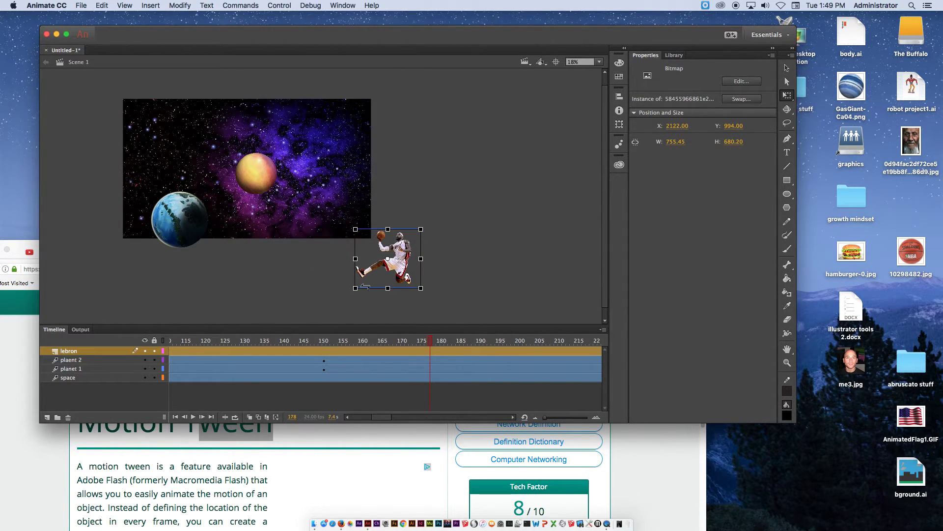
# Add a motion tween to the LeBron image on the lebron layer.
pyautogui.rightClick(385, 352)
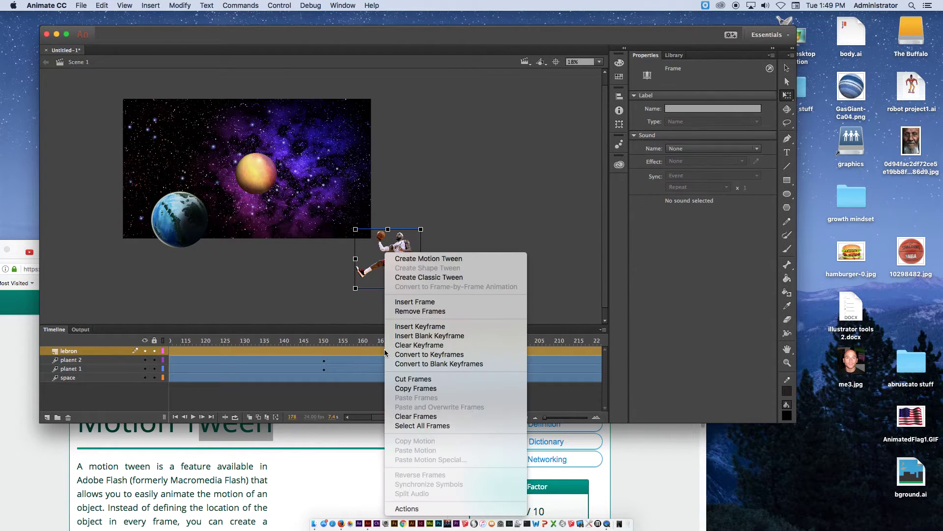
pyautogui.click(451, 260)
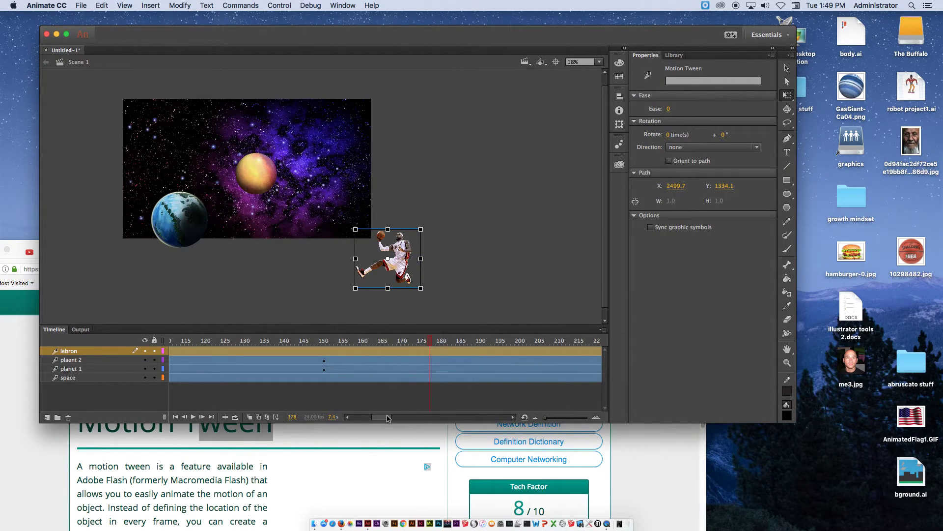
pyautogui.moveTo(388, 417); pyautogui.dragTo(343, 418)
# At frame 50 of the tween, move LeBron left onto the space image.
pyautogui.click(170, 350)
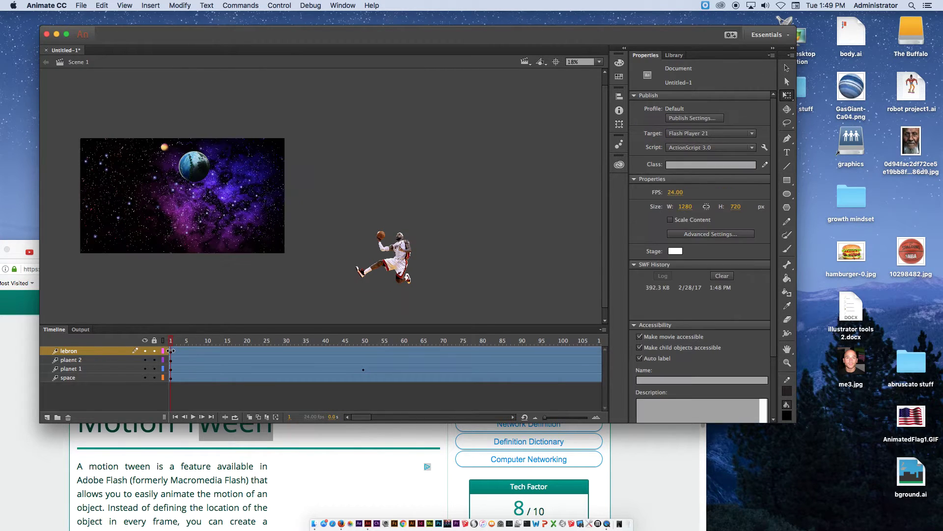
pyautogui.click(172, 350)
pyautogui.click(366, 351)
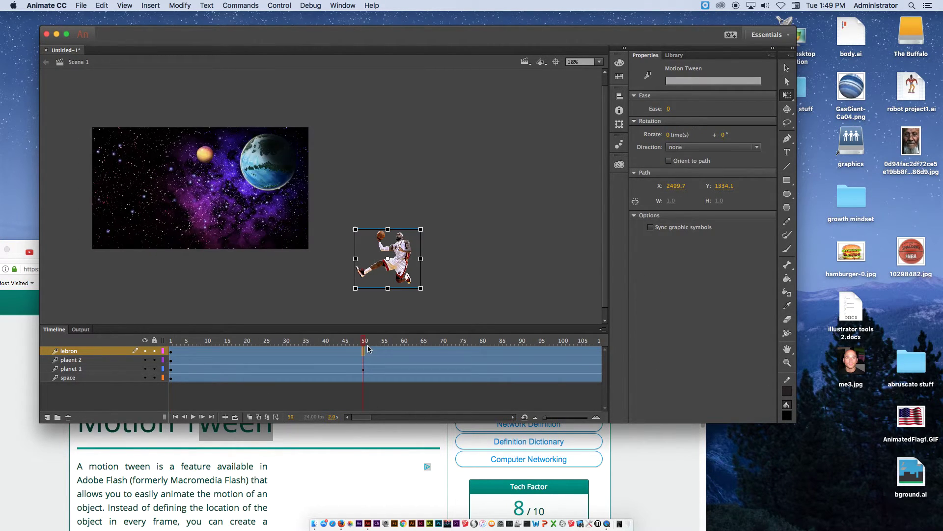
pyautogui.moveTo(405, 280); pyautogui.dragTo(166, 219)
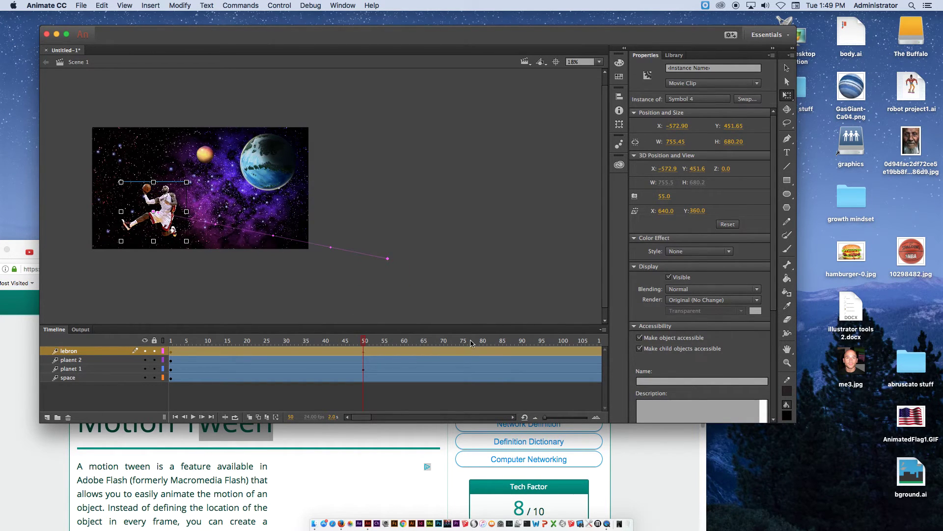
# Enlarge LeBron at frame 89, then move him up-left and enlarge further at frame 178.
pyautogui.click(518, 341)
pyautogui.moveTo(186, 182); pyautogui.dragTo(220, 151)
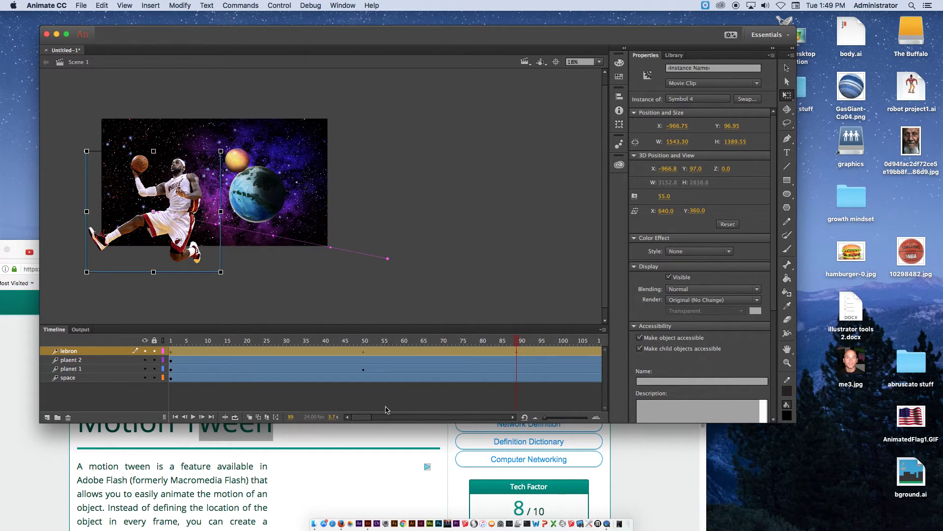
pyautogui.moveTo(368, 417); pyautogui.dragTo(387, 417)
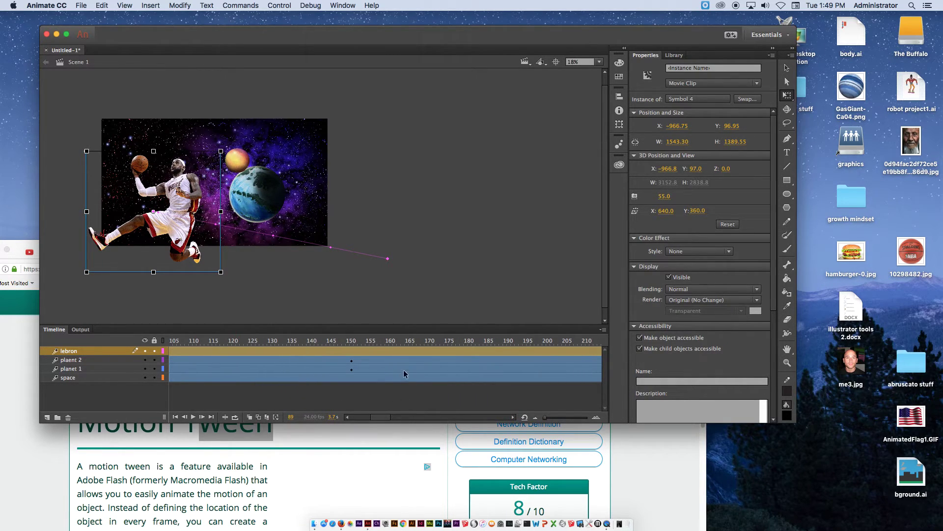
pyautogui.click(457, 347)
pyautogui.moveTo(207, 190); pyautogui.dragTo(252, 78)
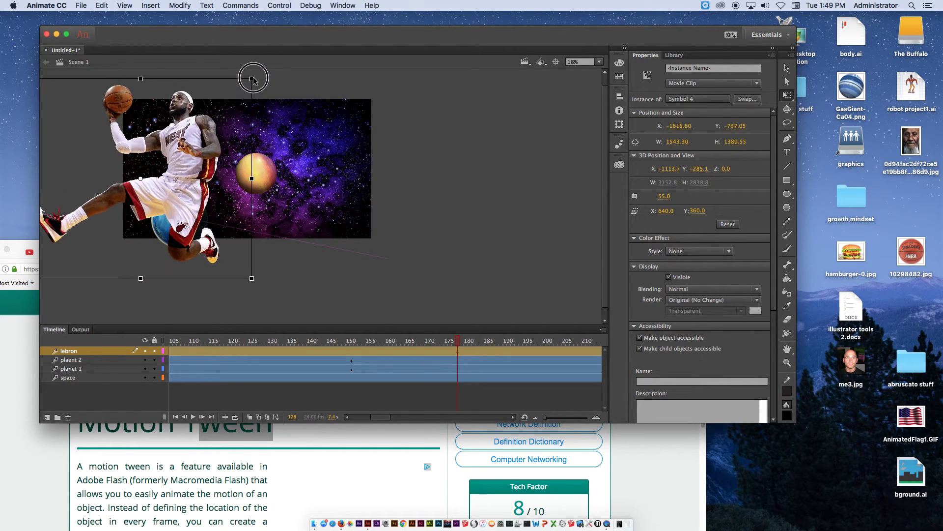
pyautogui.moveTo(230, 144); pyautogui.dragTo(237, 147)
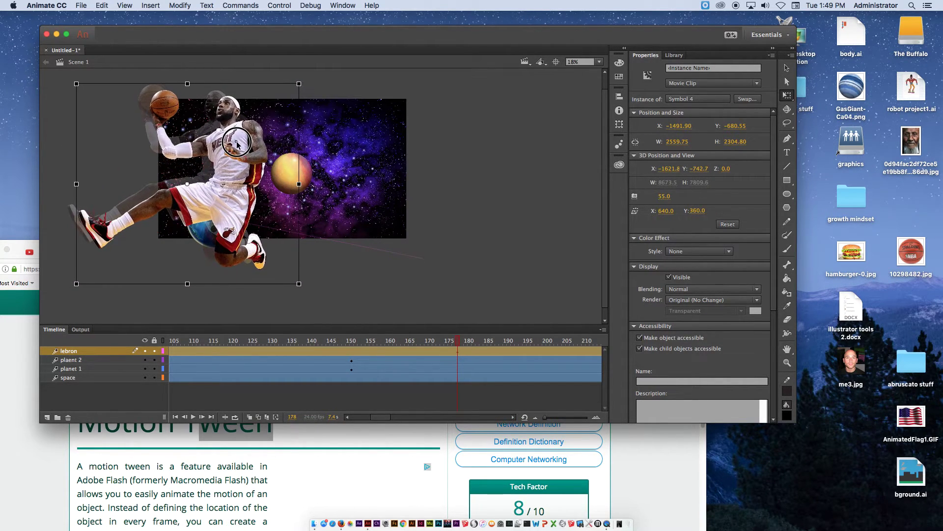
# At frame 251, scale LeBron to about 4899 × 4411 px, positioned over the scene.
pyautogui.moveTo(381, 419); pyautogui.dragTo(398, 419)
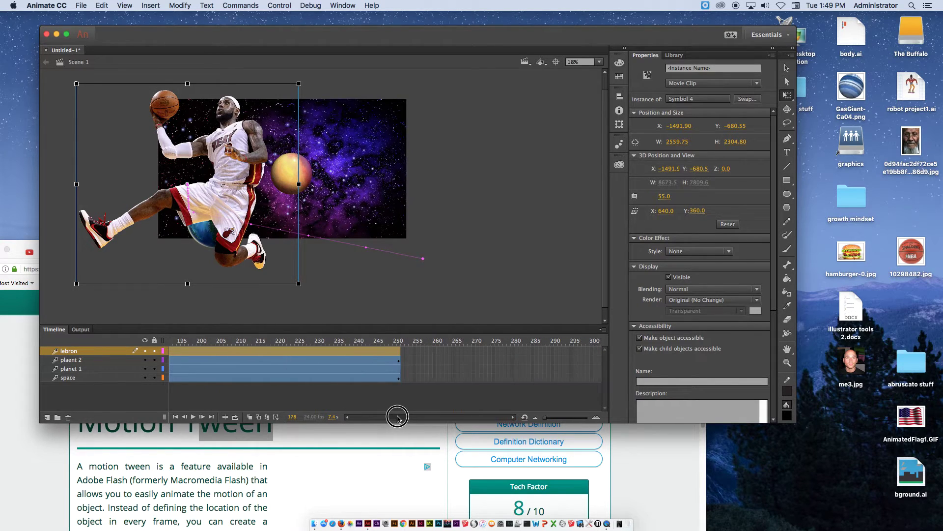
pyautogui.click(398, 353)
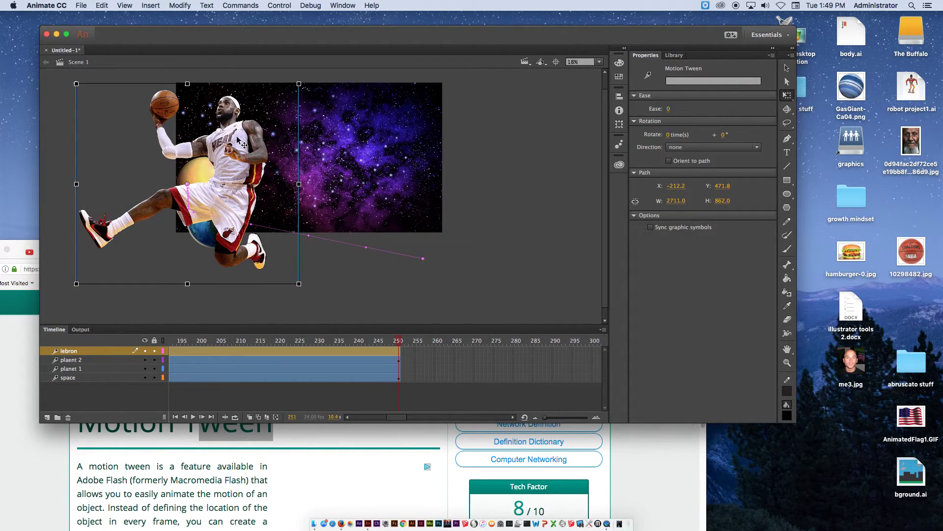
pyautogui.moveTo(293, 91); pyautogui.dragTo(402, 58)
pyautogui.moveTo(346, 109); pyautogui.dragTo(403, 256)
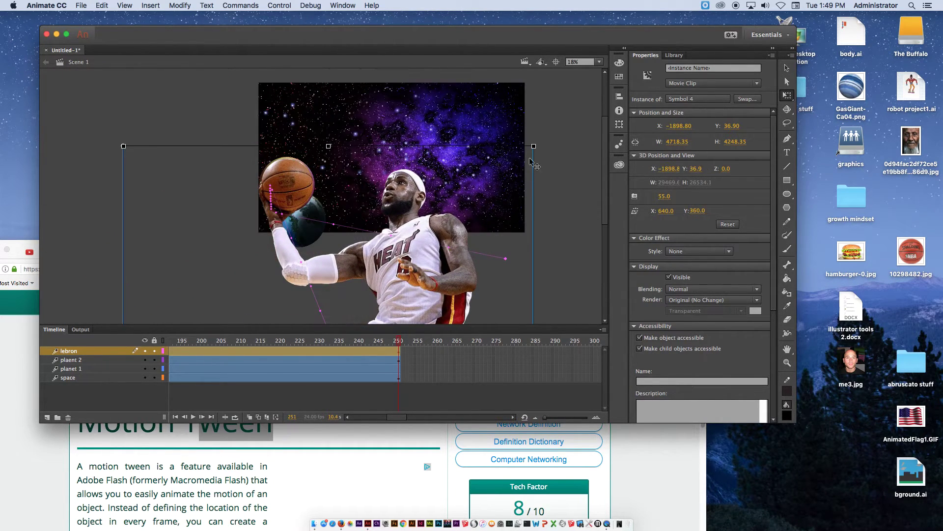
pyautogui.moveTo(534, 146); pyautogui.dragTo(544, 142)
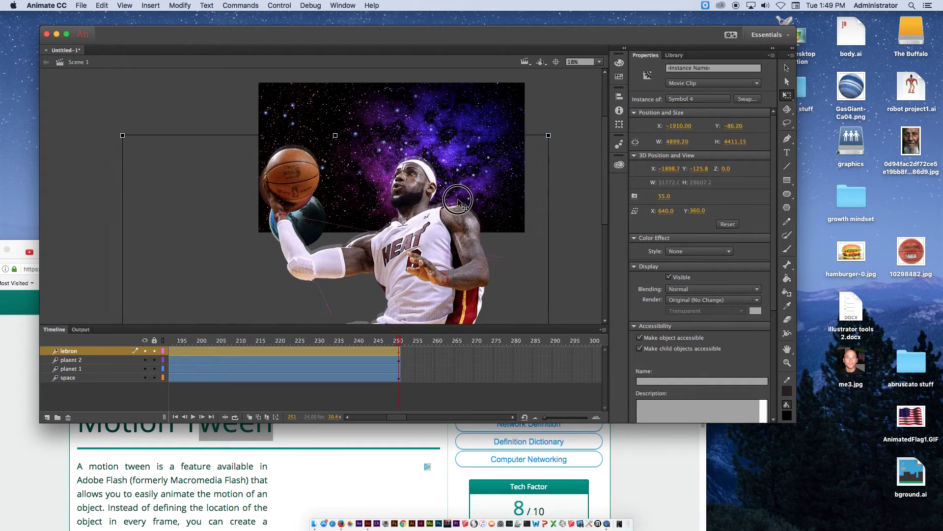
pyautogui.moveTo(454, 209); pyautogui.dragTo(453, 210)
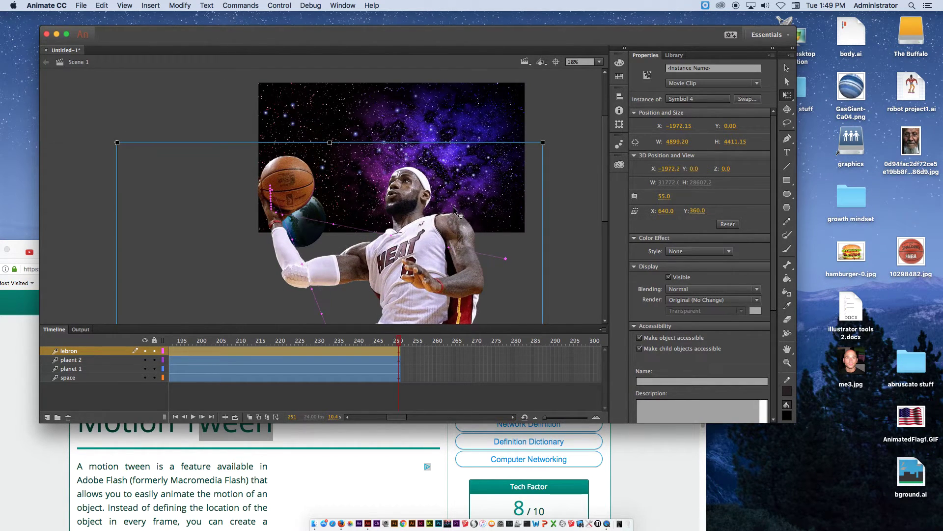
pyautogui.click(175, 416)
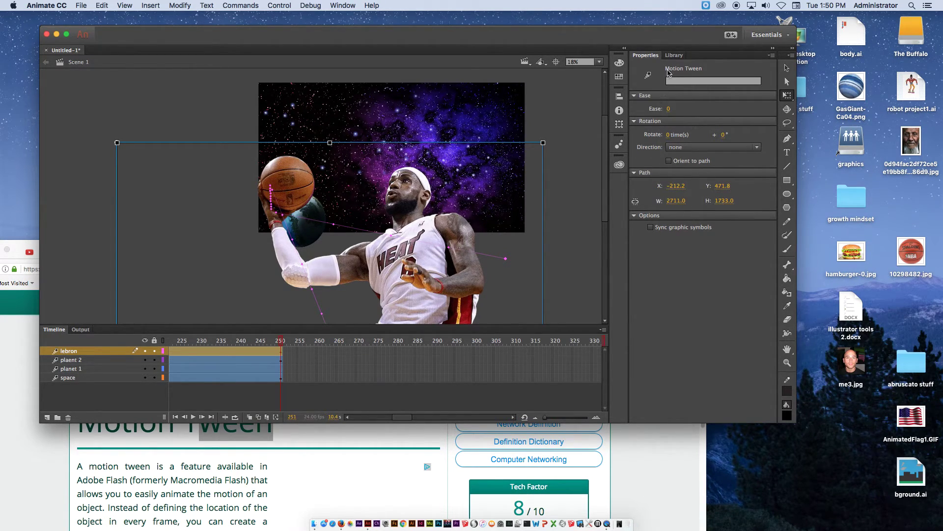
pyautogui.click(787, 67)
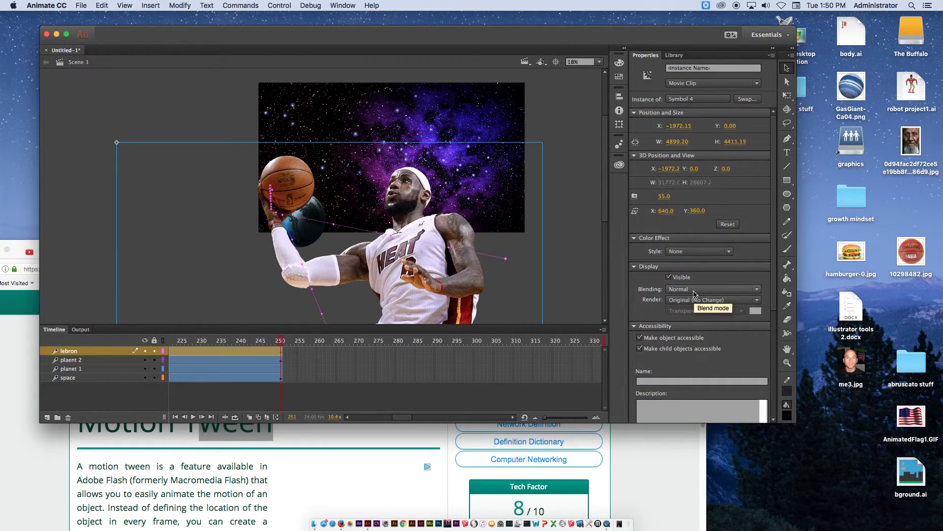
pyautogui.click(695, 290)
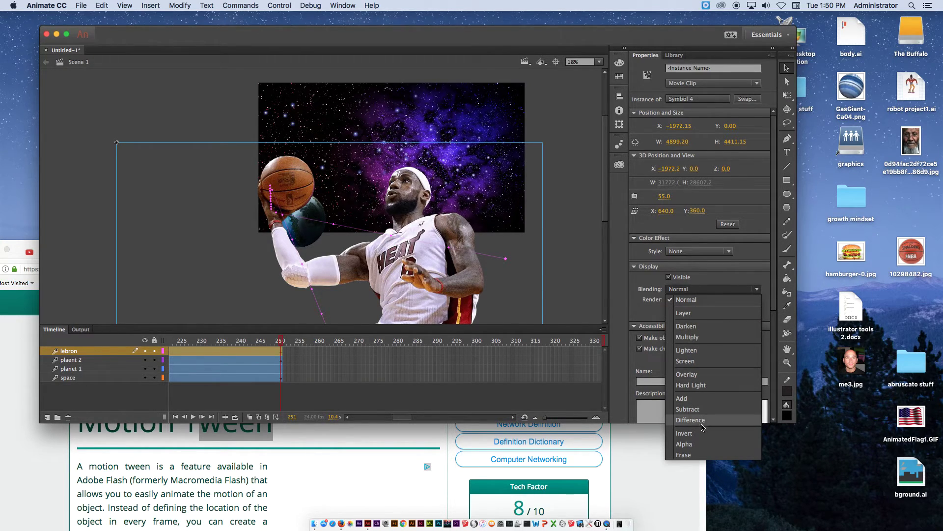
pyautogui.click(689, 376)
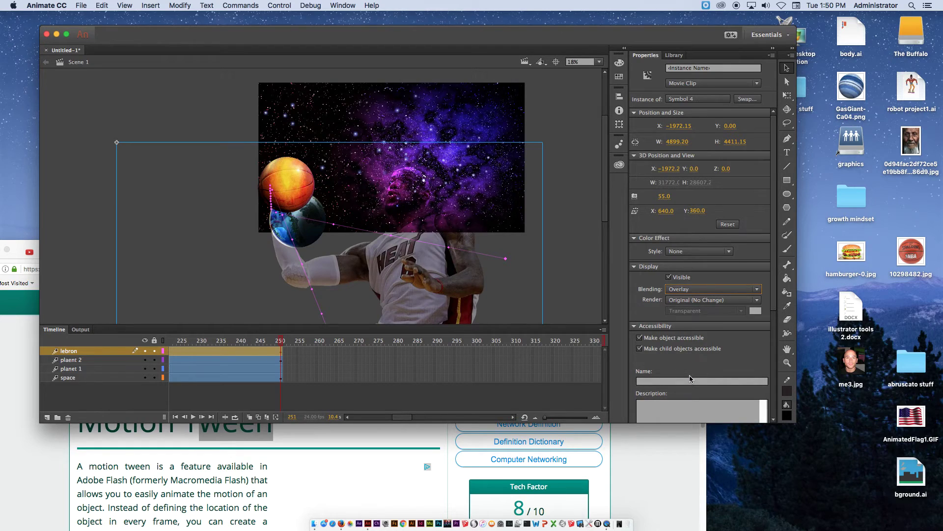
pyautogui.moveTo(203, 342); pyautogui.dragTo(64, 339)
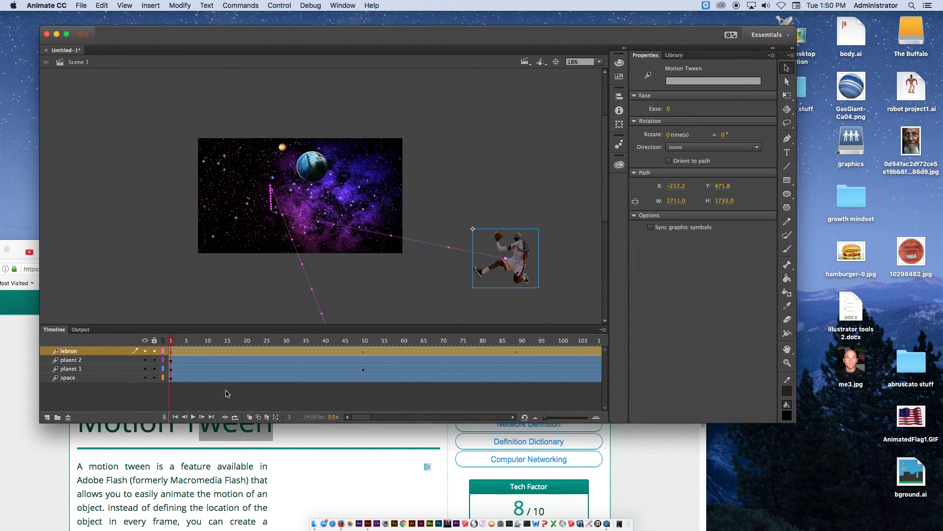
pyautogui.click(194, 417)
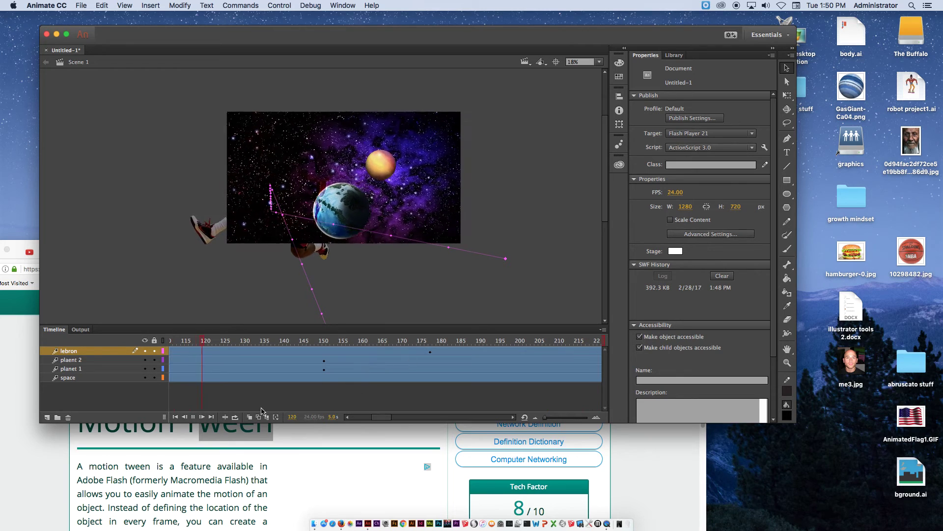
pyautogui.click(200, 417)
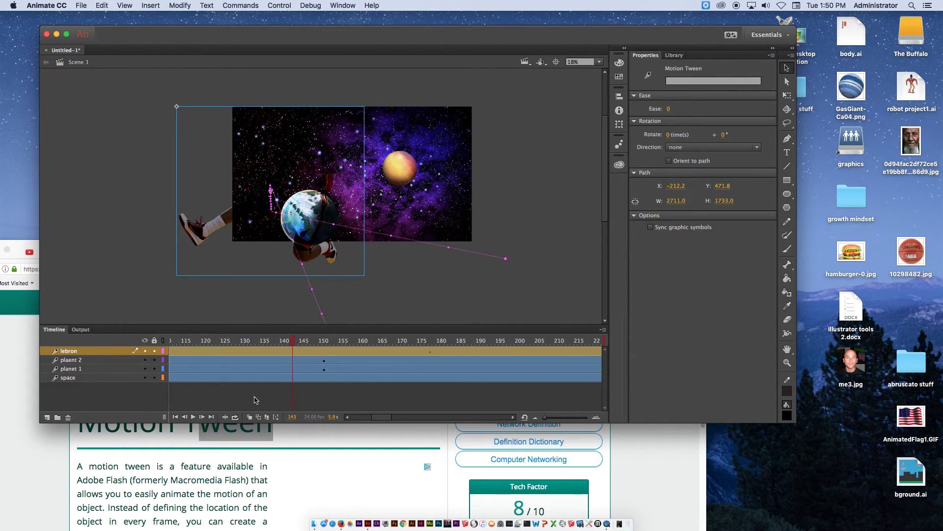
pyautogui.moveTo(362, 417); pyautogui.dragTo(380, 416)
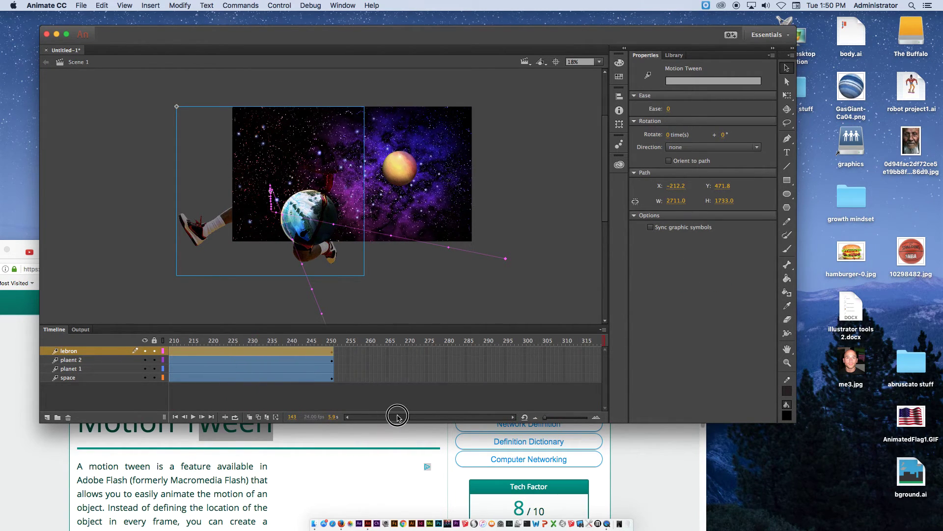
pyautogui.click(330, 353)
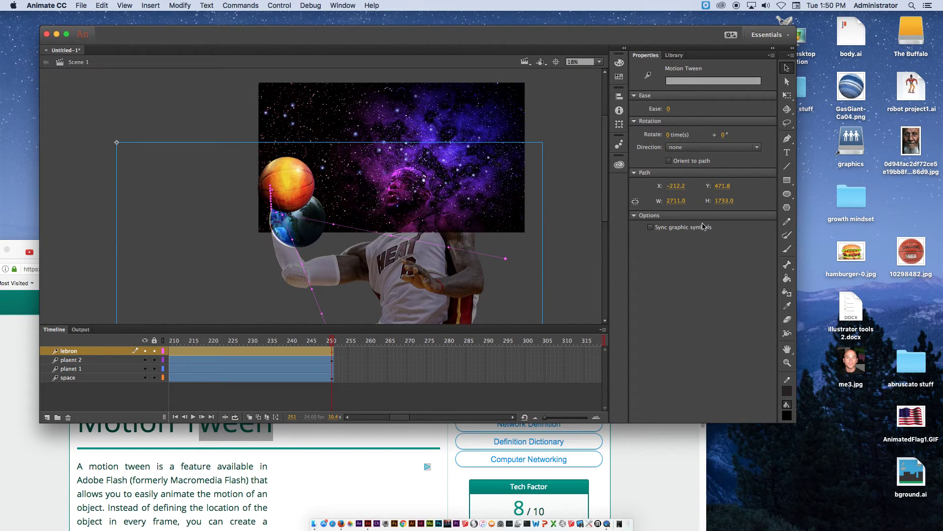
pyautogui.click(786, 67)
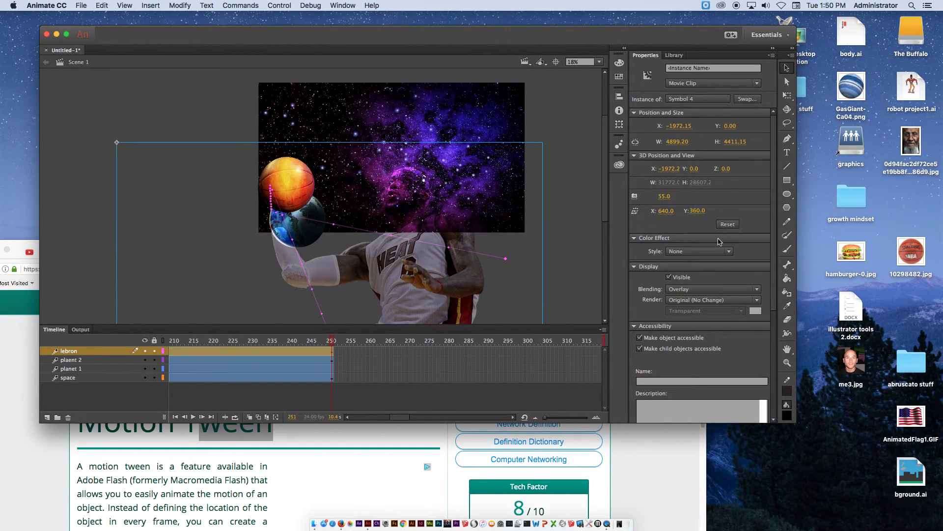
pyautogui.click(712, 289)
pyautogui.click(705, 297)
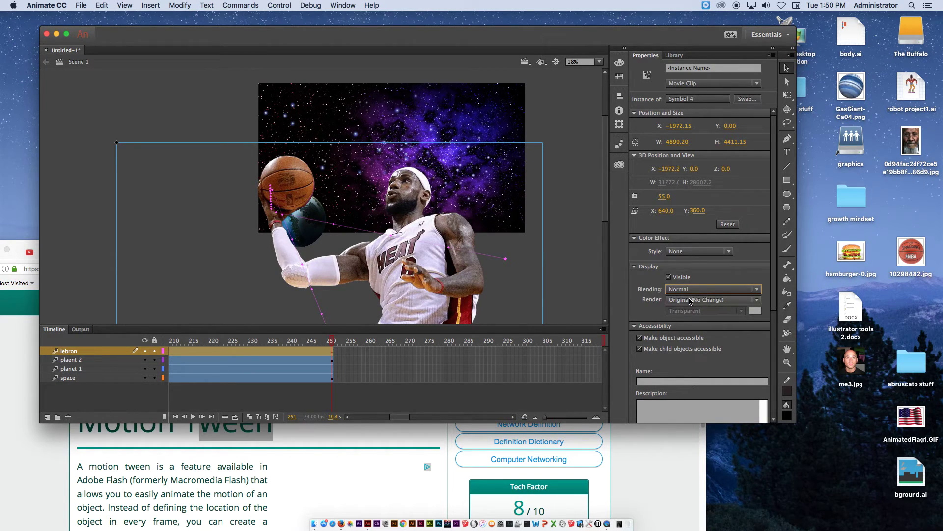
# At frame 251, give LeBron an Alpha color effect of 0%.
pyautogui.click(691, 301)
pyautogui.click(681, 290)
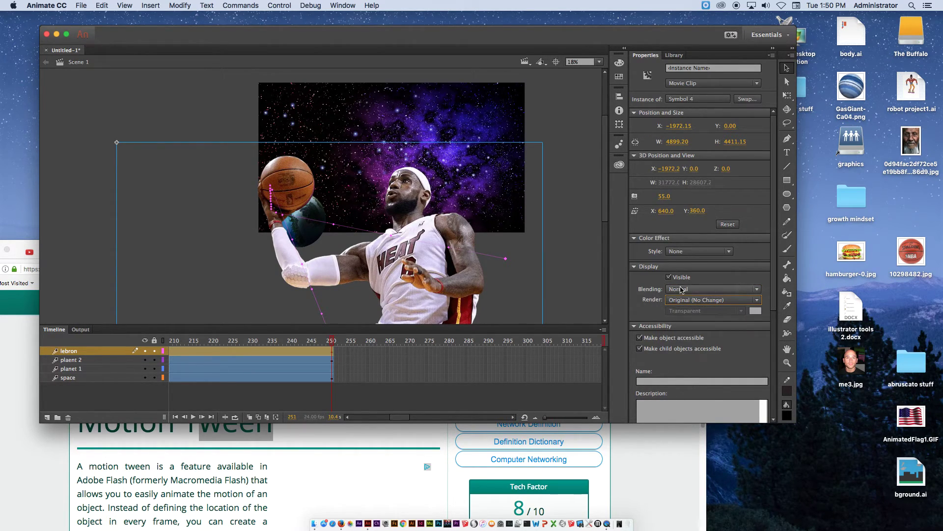
pyautogui.click(703, 252)
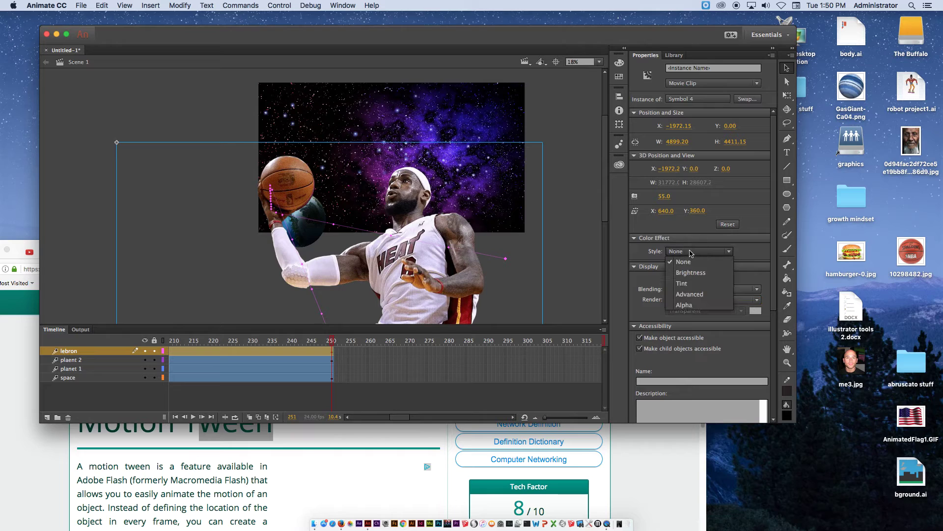
pyautogui.click(699, 304)
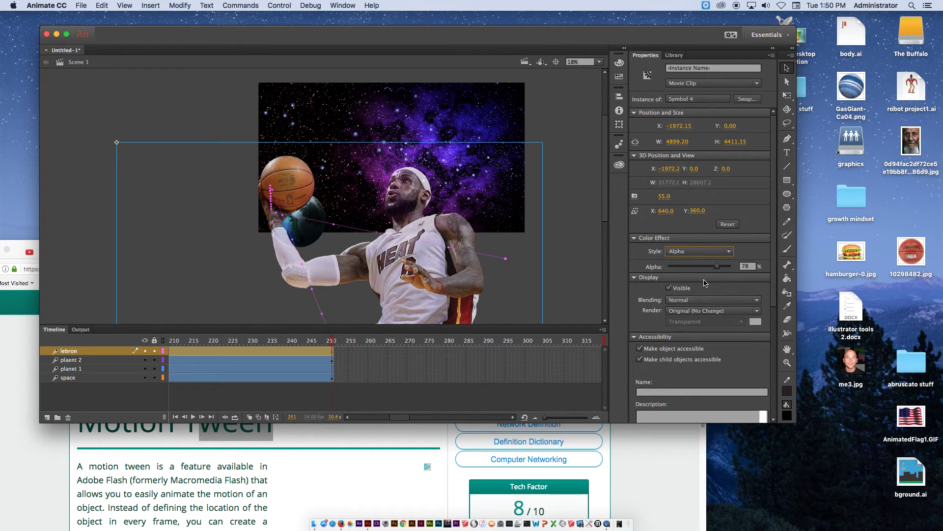
pyautogui.moveTo(715, 273); pyautogui.dragTo(667, 271)
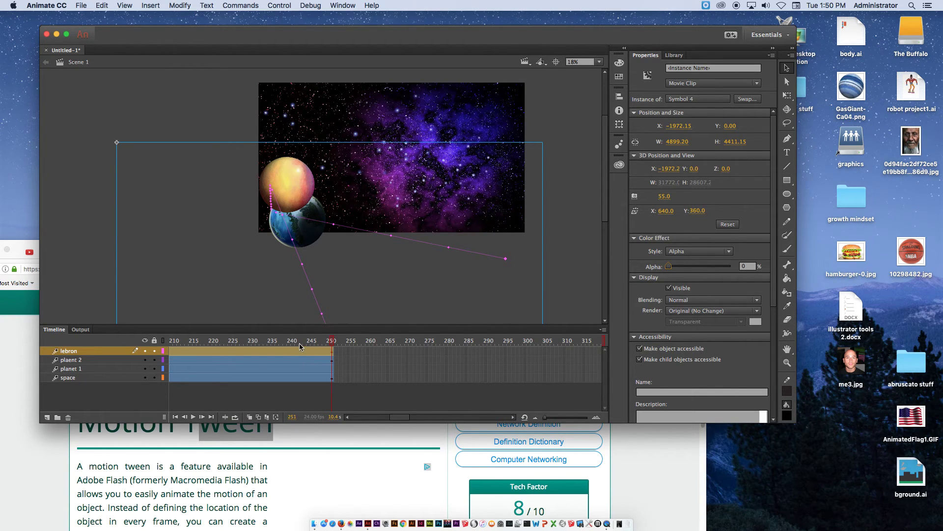
# Scrub back through the frames and play from frame 1 to preview the fade.
pyautogui.moveTo(300, 343); pyautogui.dragTo(190, 347)
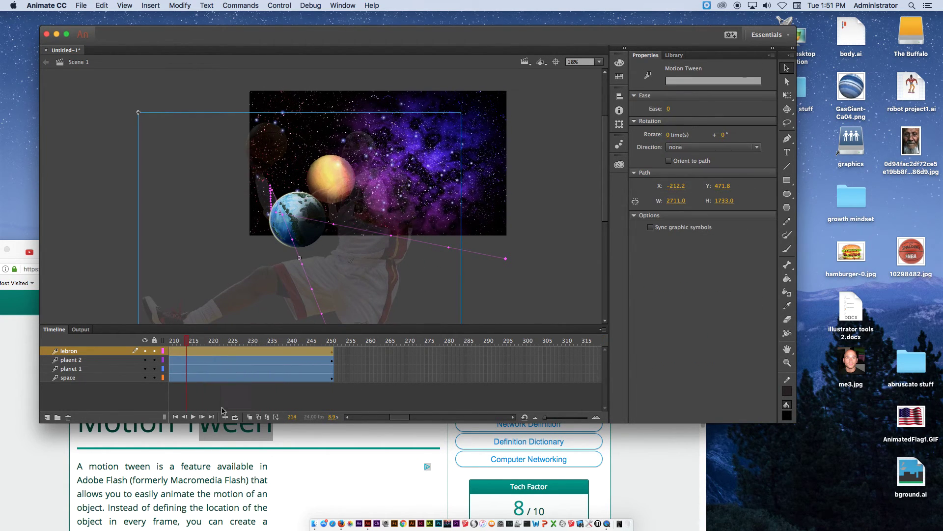
pyautogui.click(174, 417)
pyautogui.click(194, 417)
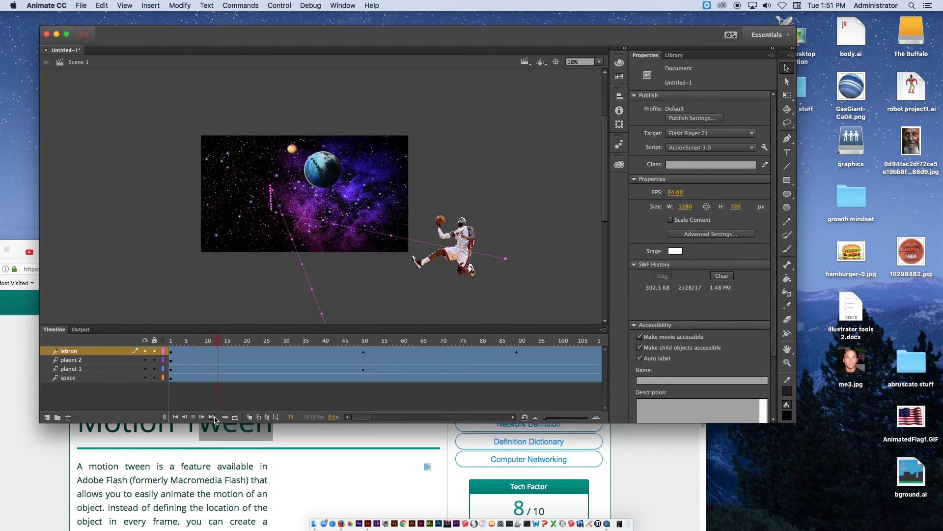